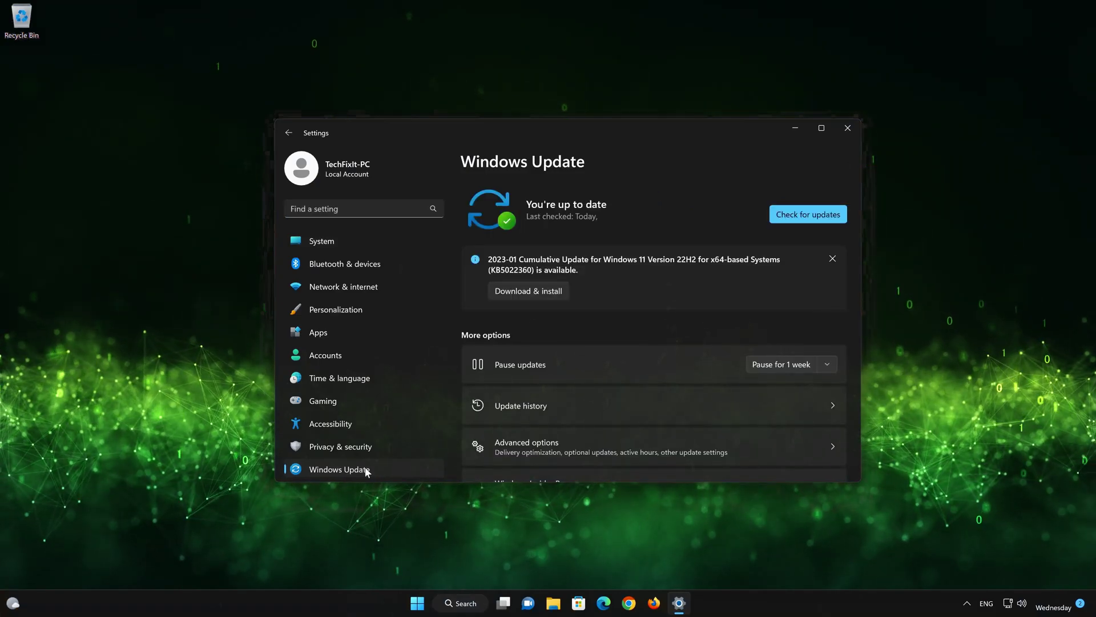
Step: Open the Recovery settings from Windows Update's advanced options and restart the PC into Advanced startup
scroll(616, 430, down, 2)
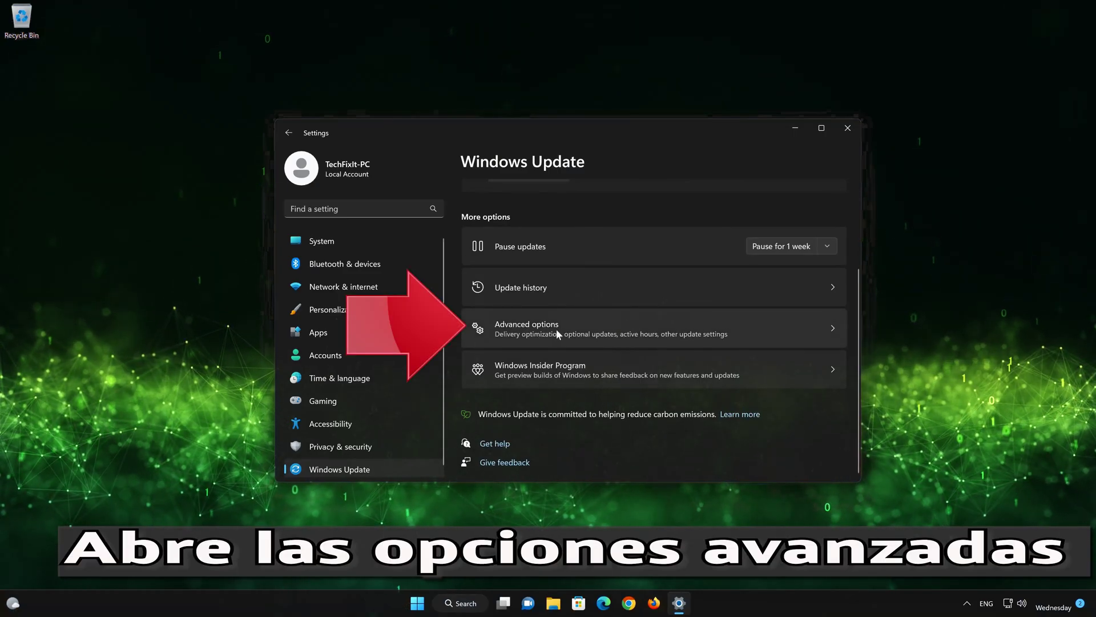
click(556, 329)
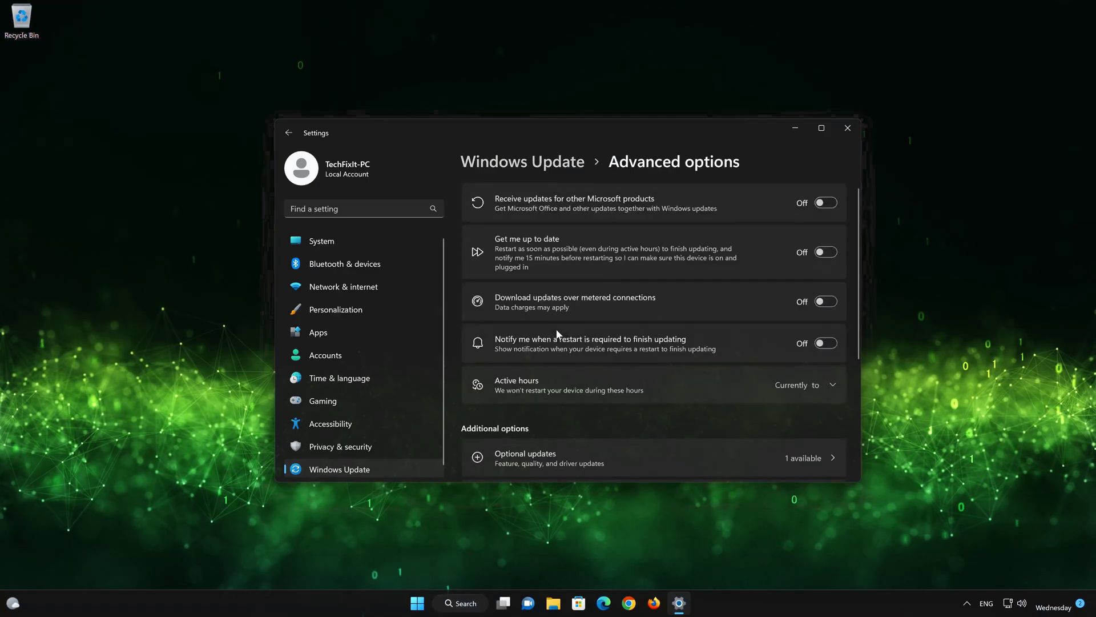
scroll(557, 330, down, 2)
scroll(558, 331, down, 2)
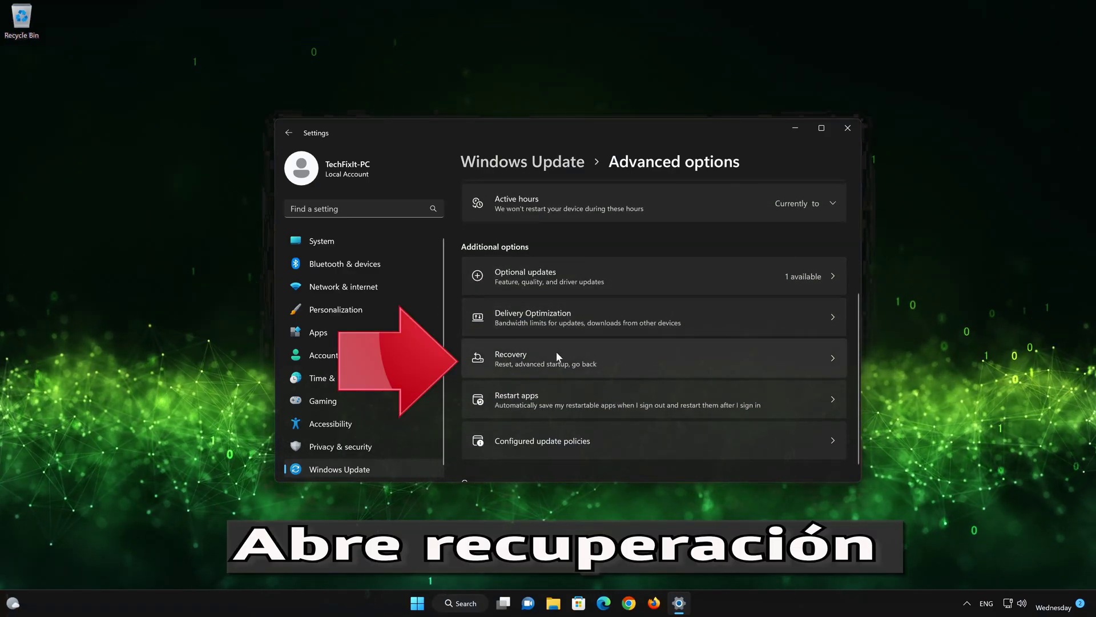
click(556, 351)
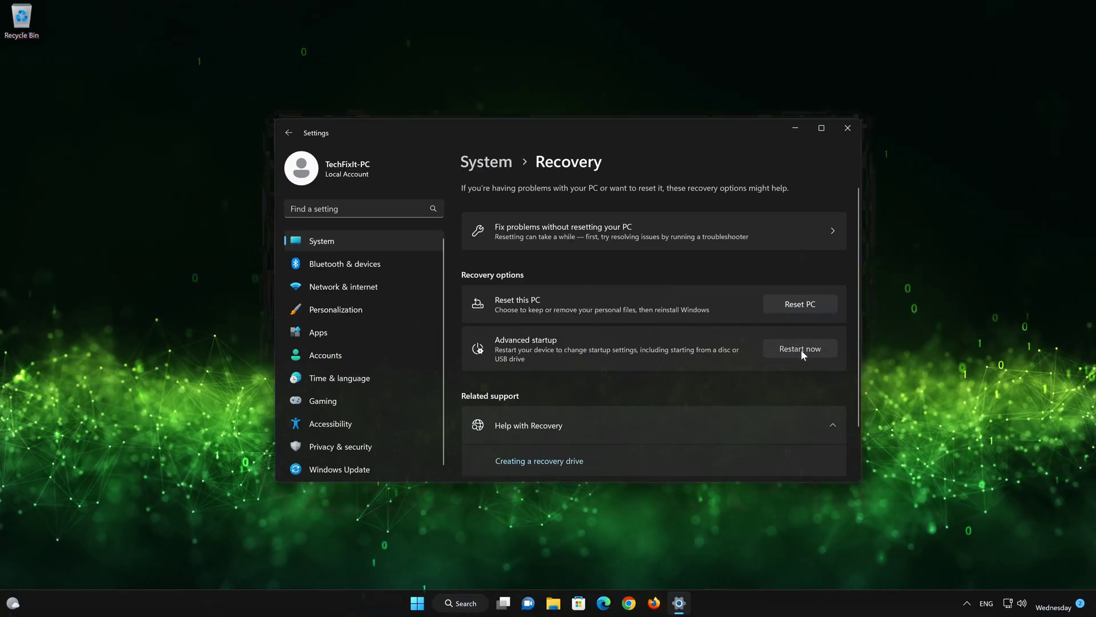
click(801, 348)
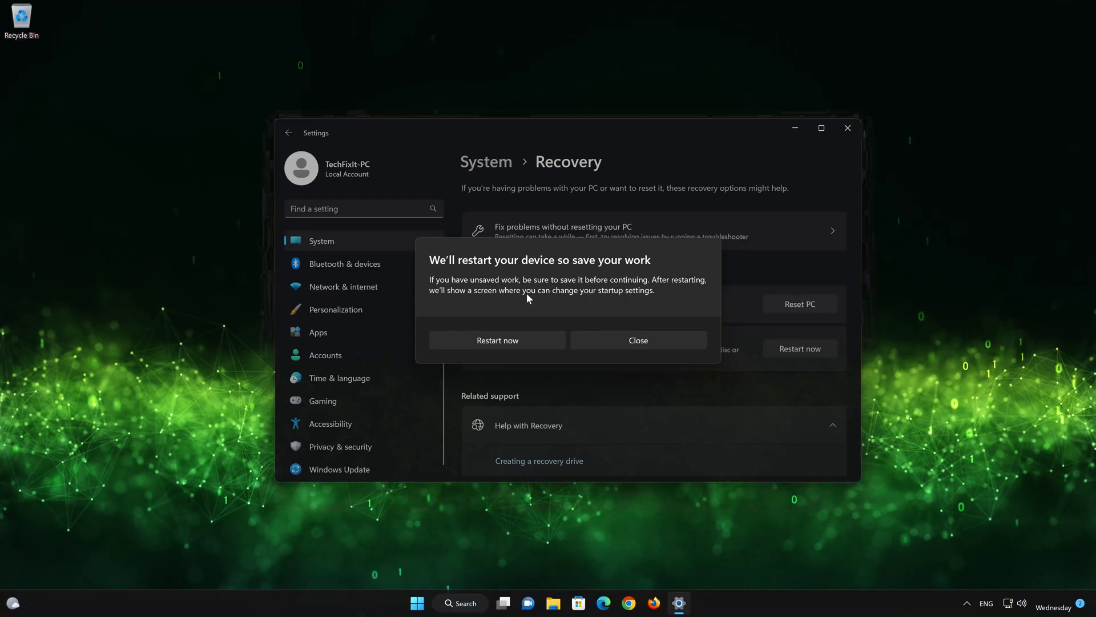
click(523, 338)
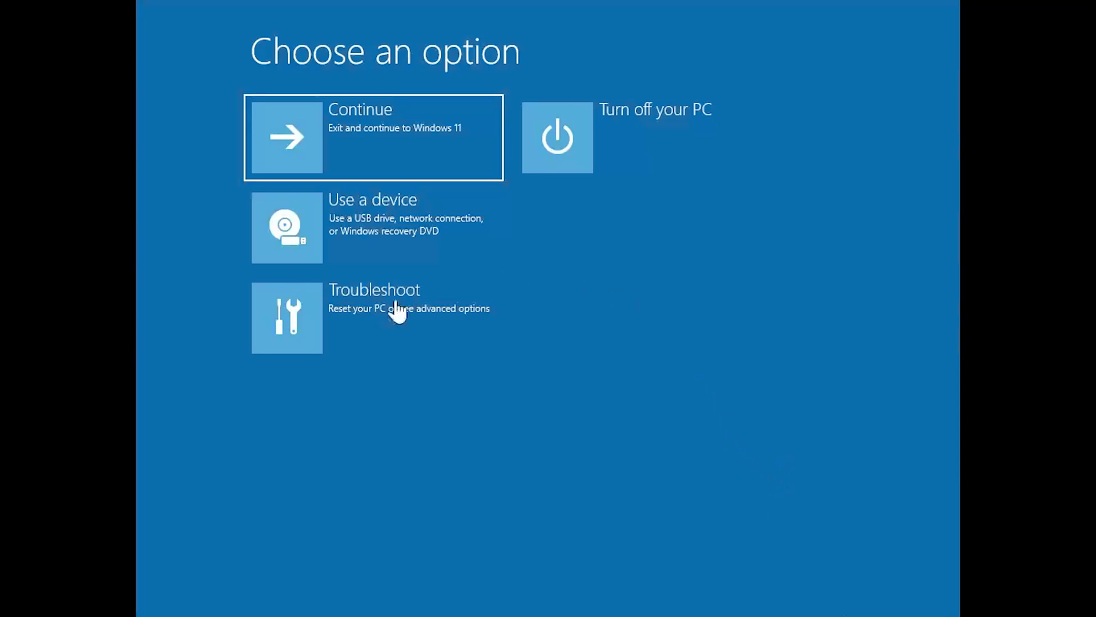
Step: Go through the advanced troubleshooting options to Startup Settings, restart, and boot Windows with Enable Safe Mode
click(307, 338)
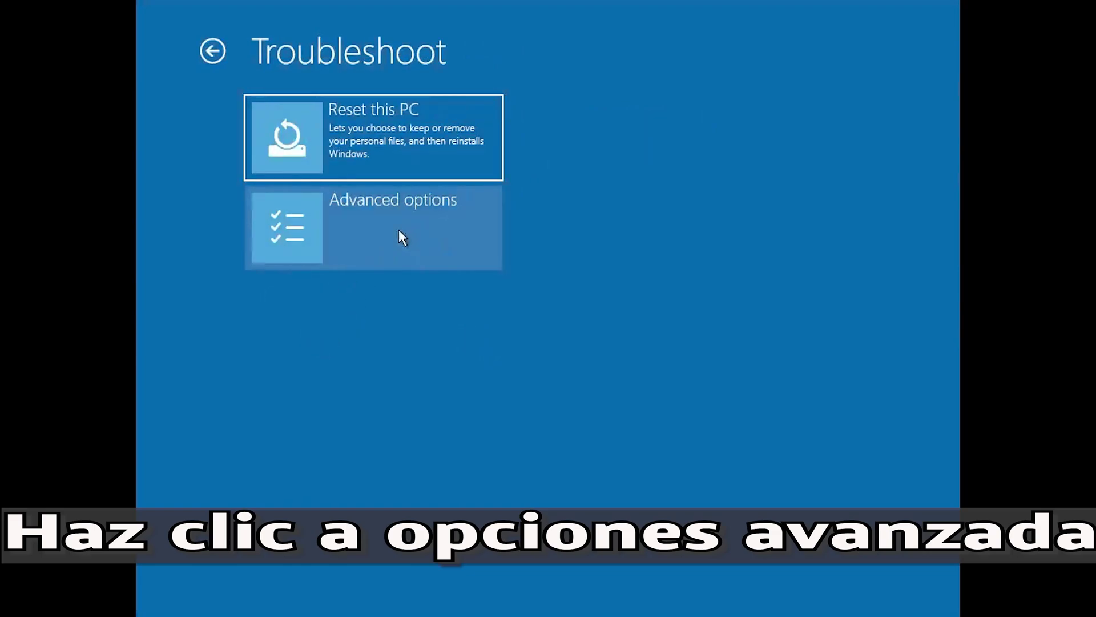
click(400, 232)
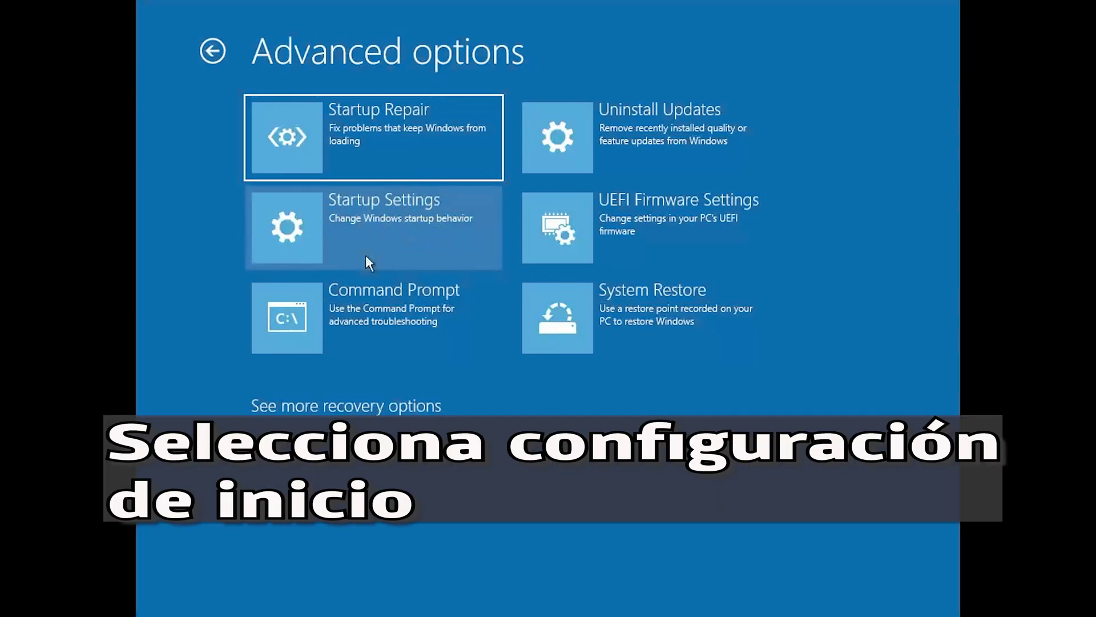
click(416, 227)
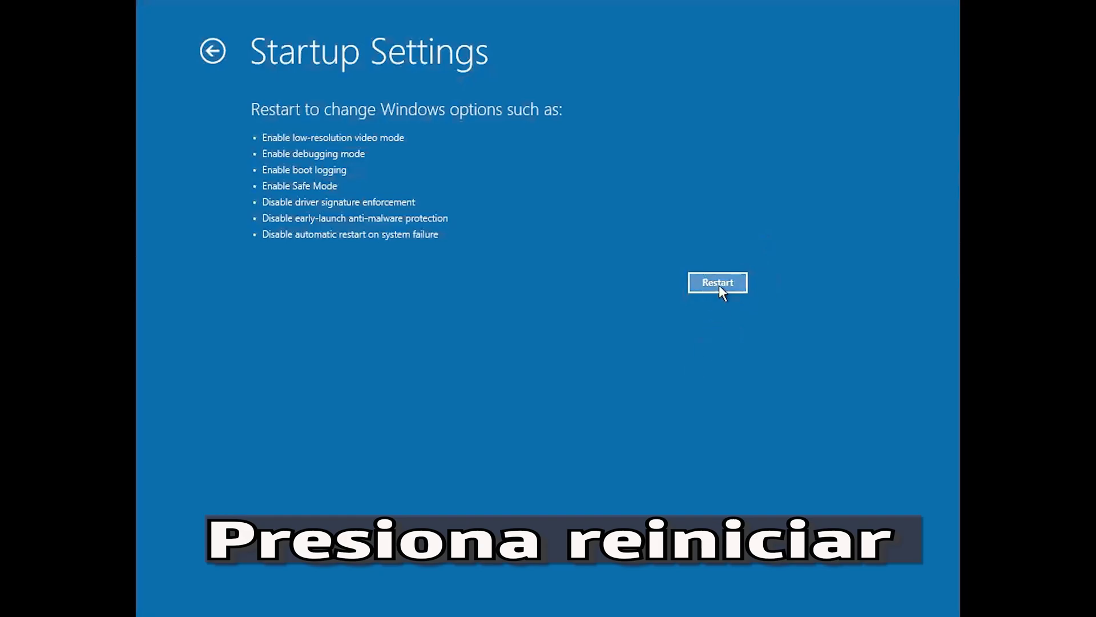
click(718, 283)
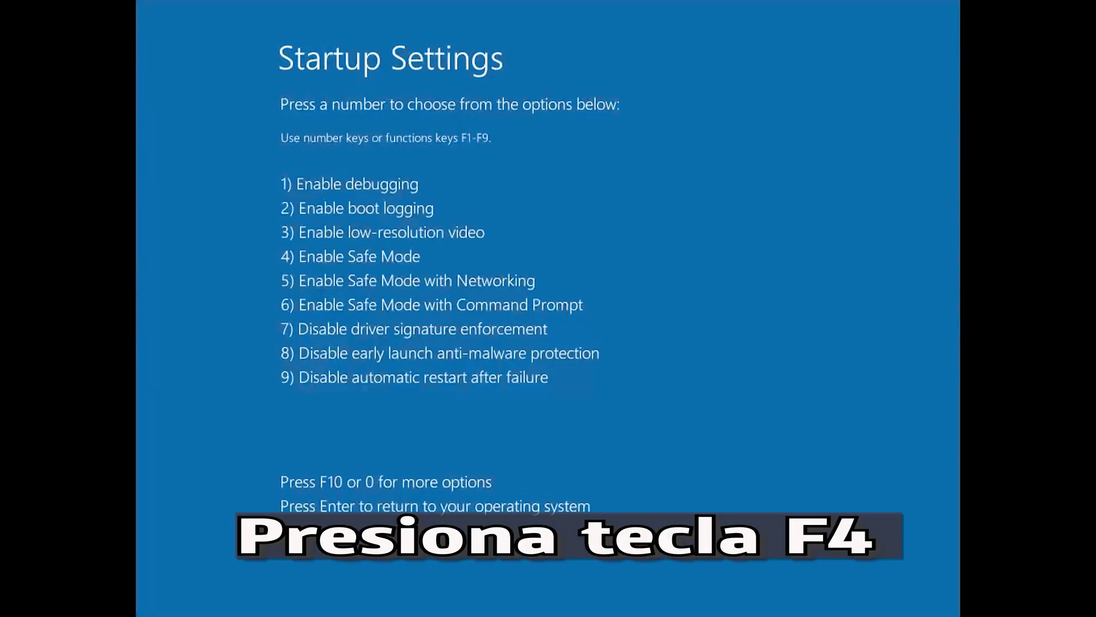
key(F4)
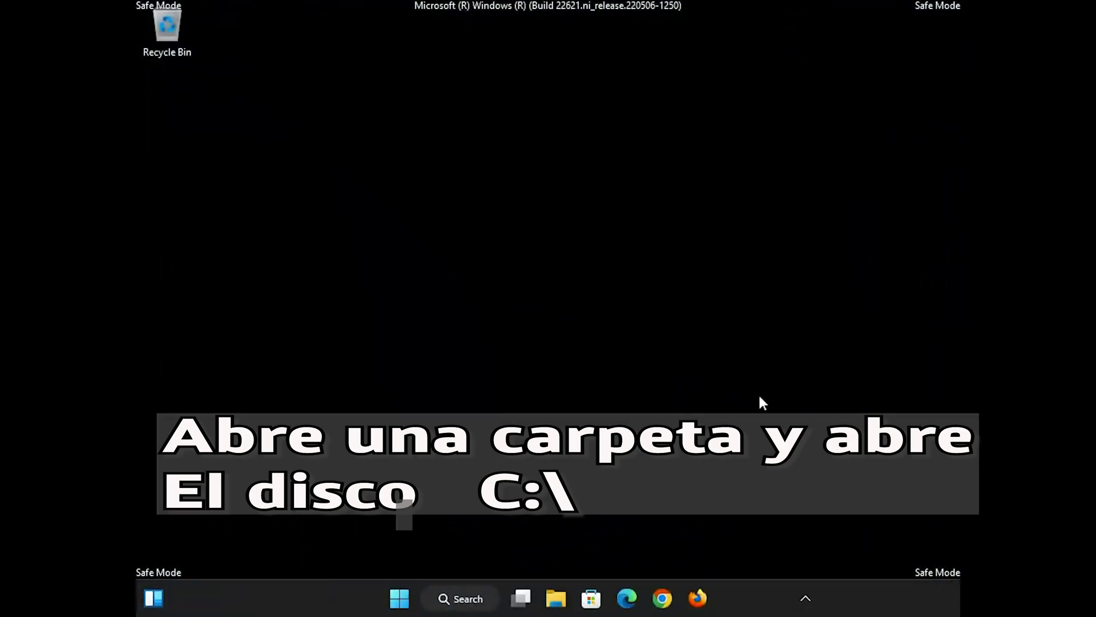
Step: Open the Windows folder on Local Disk (C:) in File Explorer
click(562, 599)
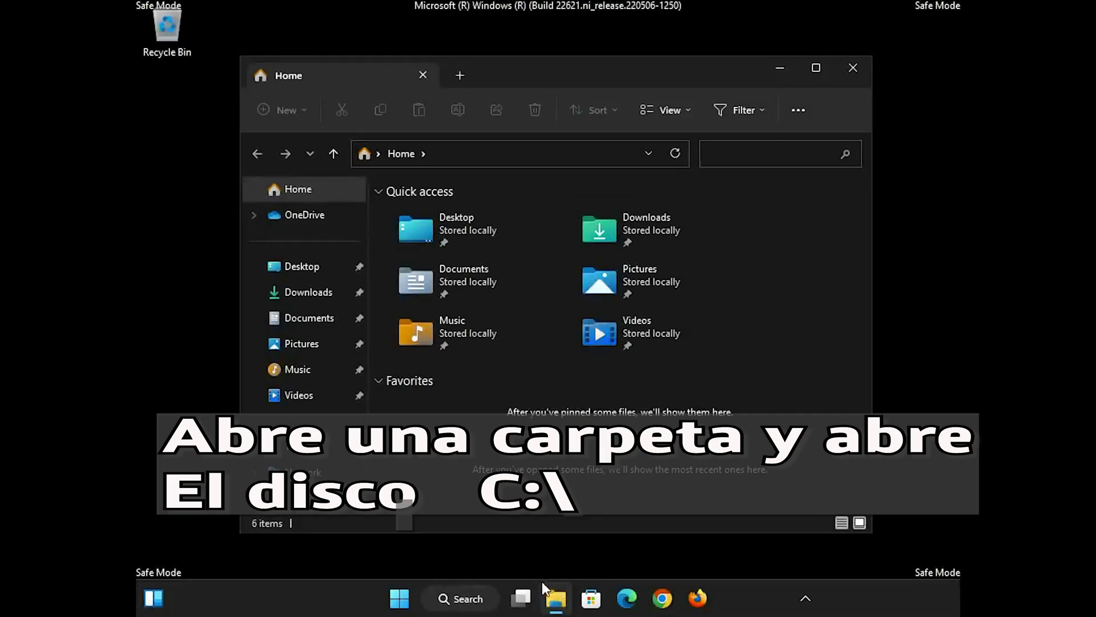
click(254, 457)
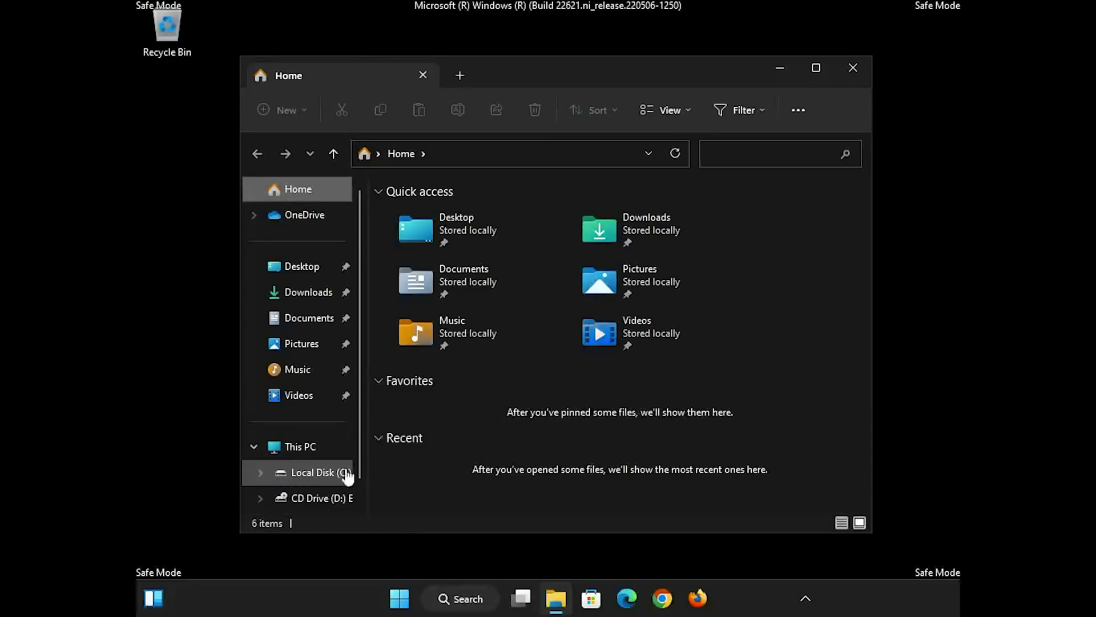
click(326, 474)
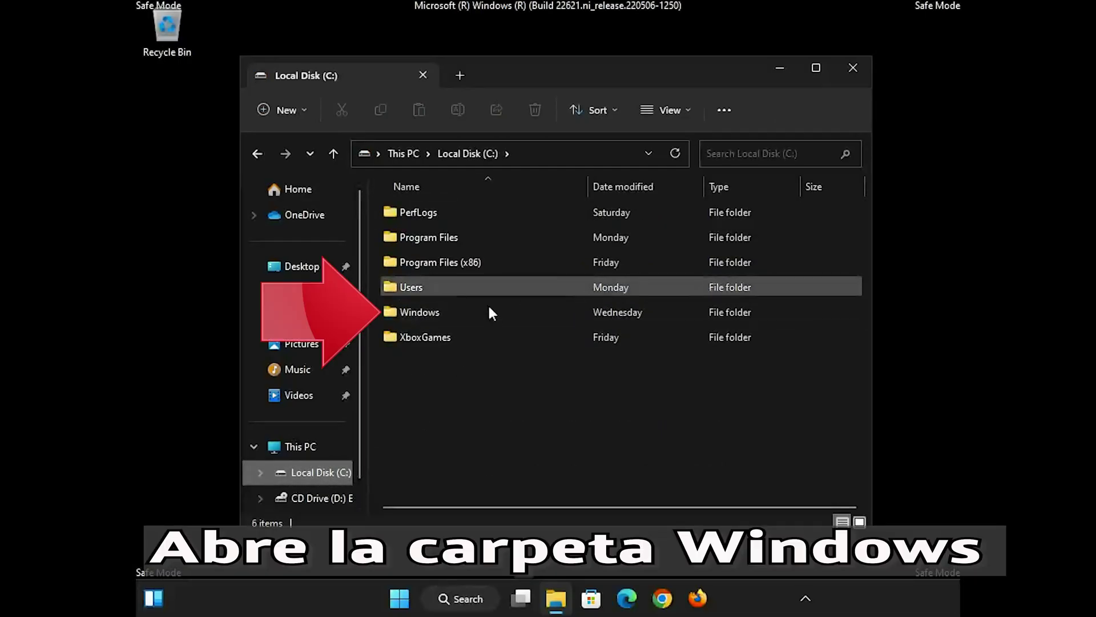
double_click(450, 312)
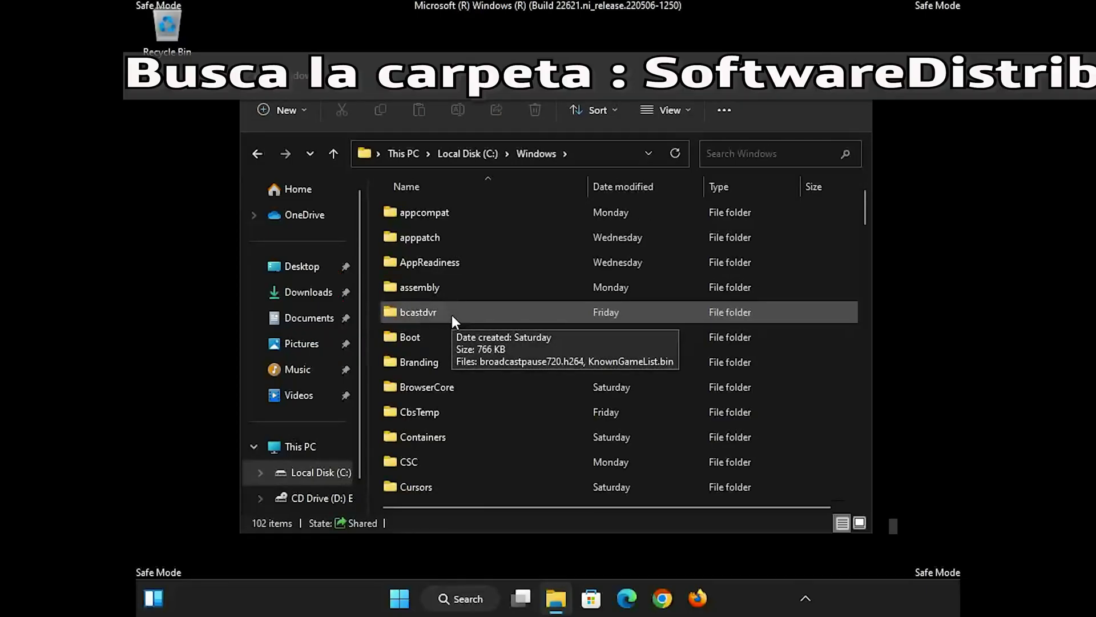
Step: Delete the SoftwareDistribution folder from C:\Windows and close the File Explorer window
scroll(451, 314, down, 8)
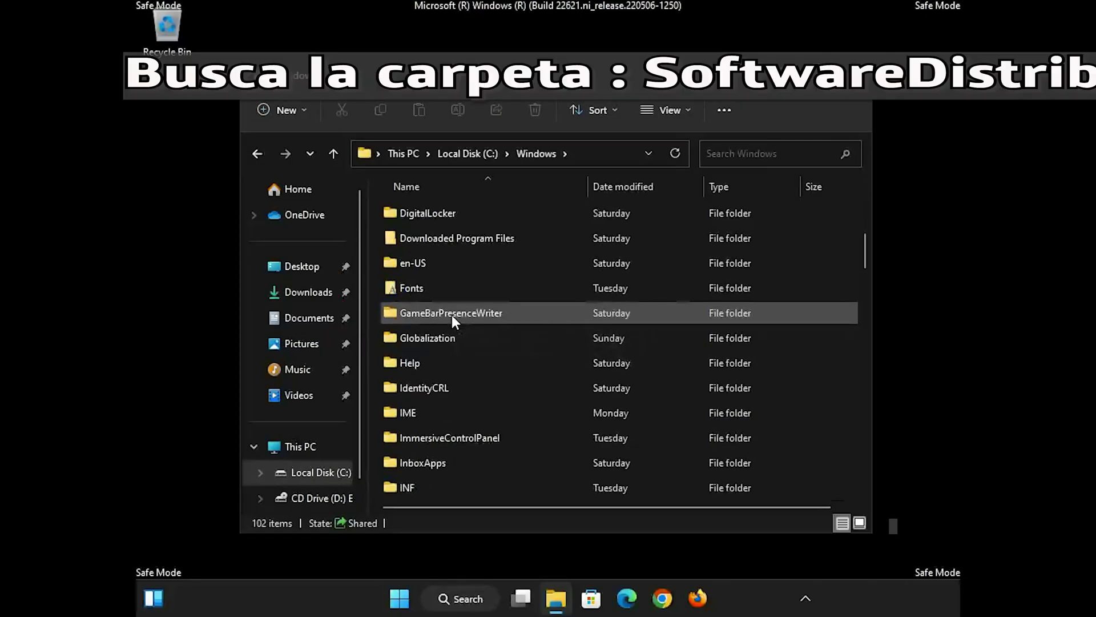
scroll(451, 314, down, 8)
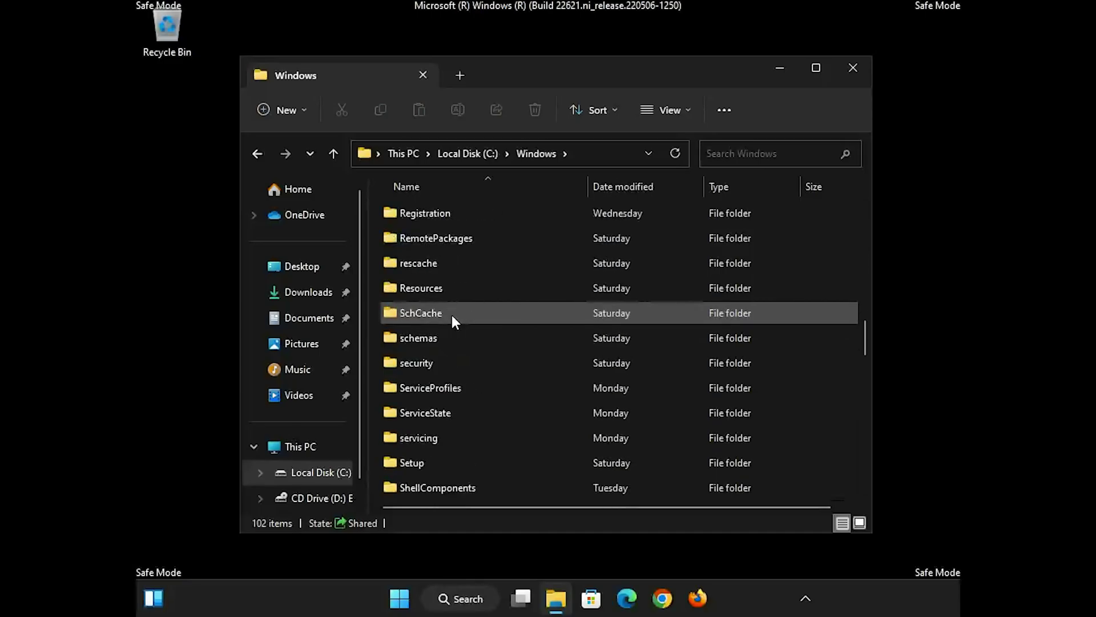
scroll(451, 314, down, 1)
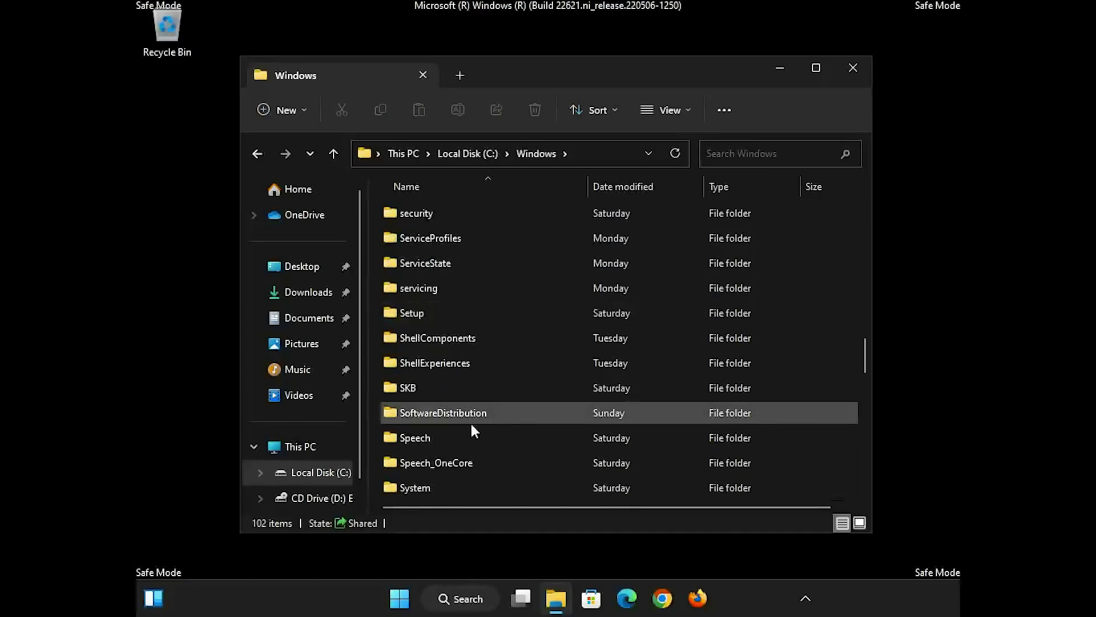
click(515, 411)
right_click(515, 412)
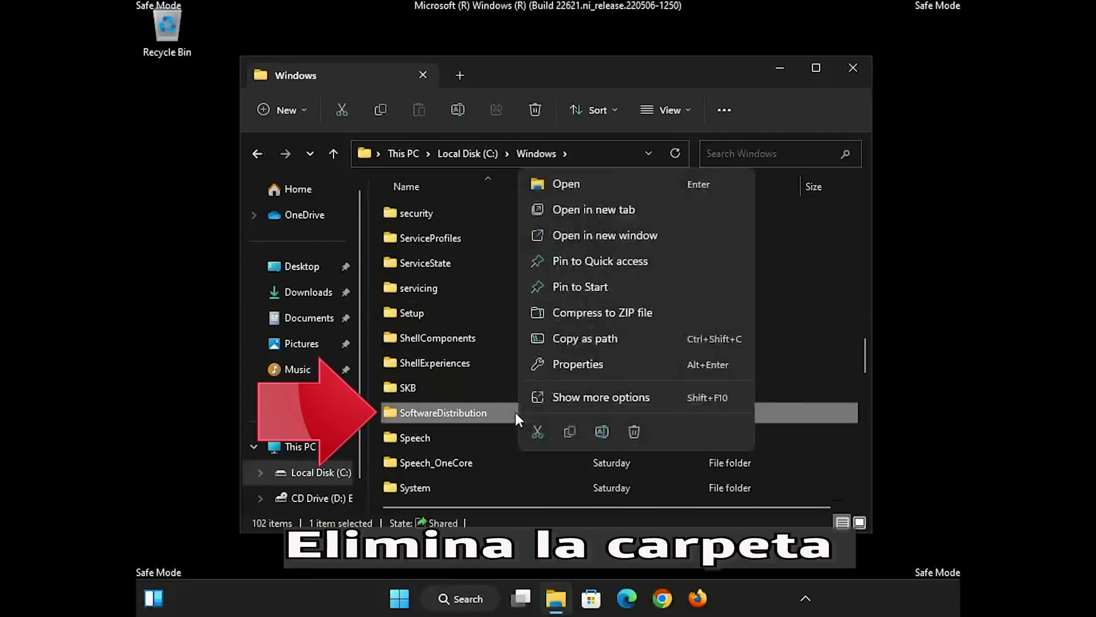
click(634, 430)
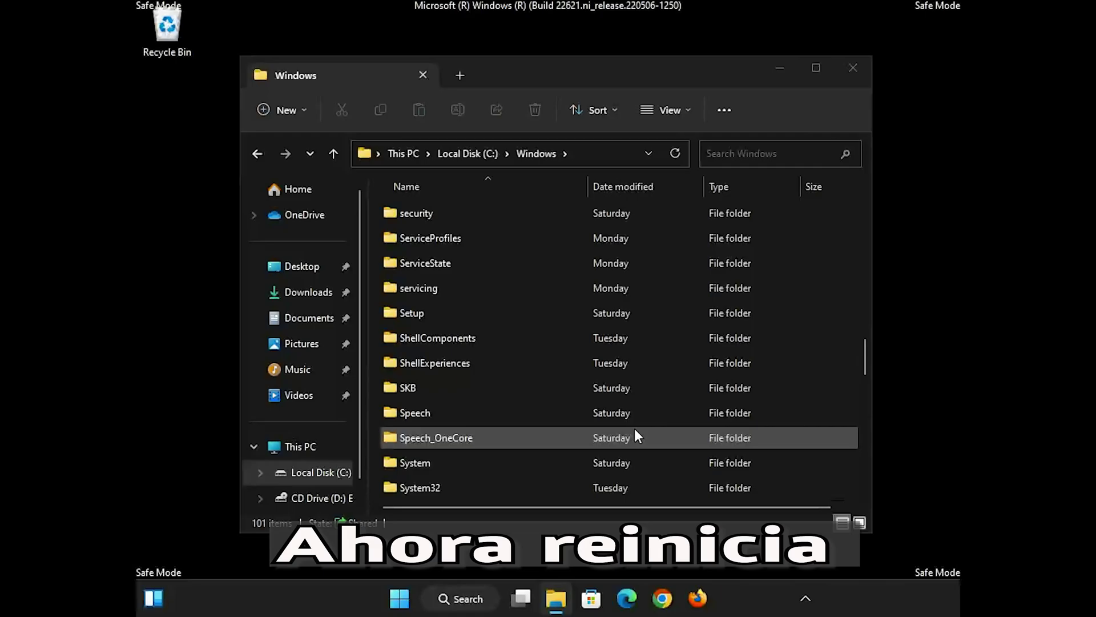
click(851, 73)
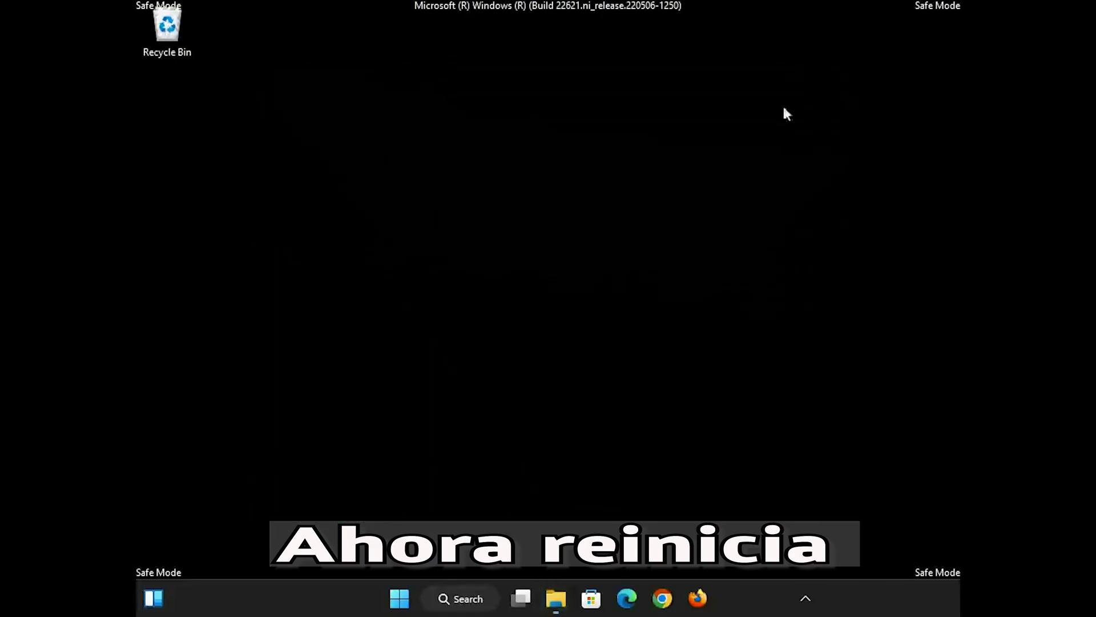
Step: Empty the Recycle Bin to permanently delete the SoftwareDistribution folder
right_click(160, 30)
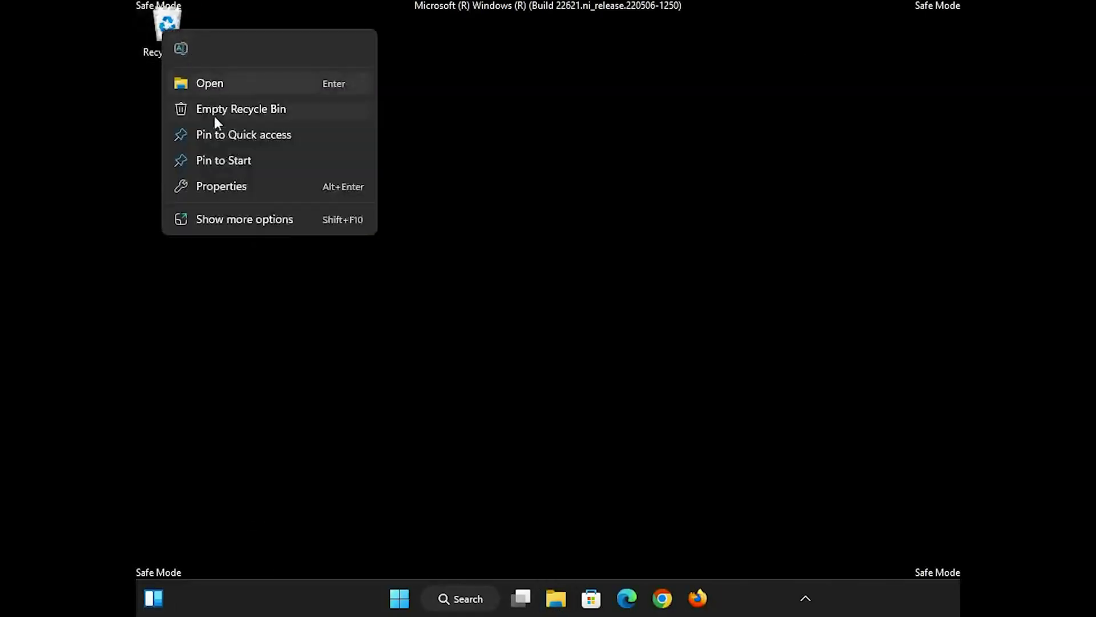
click(235, 110)
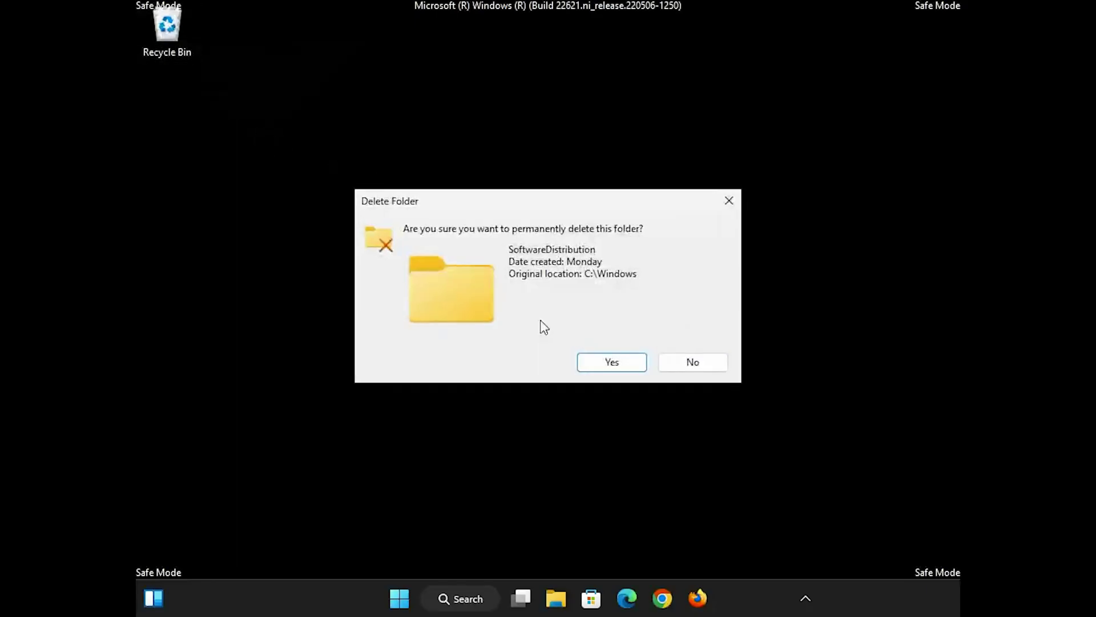
click(608, 358)
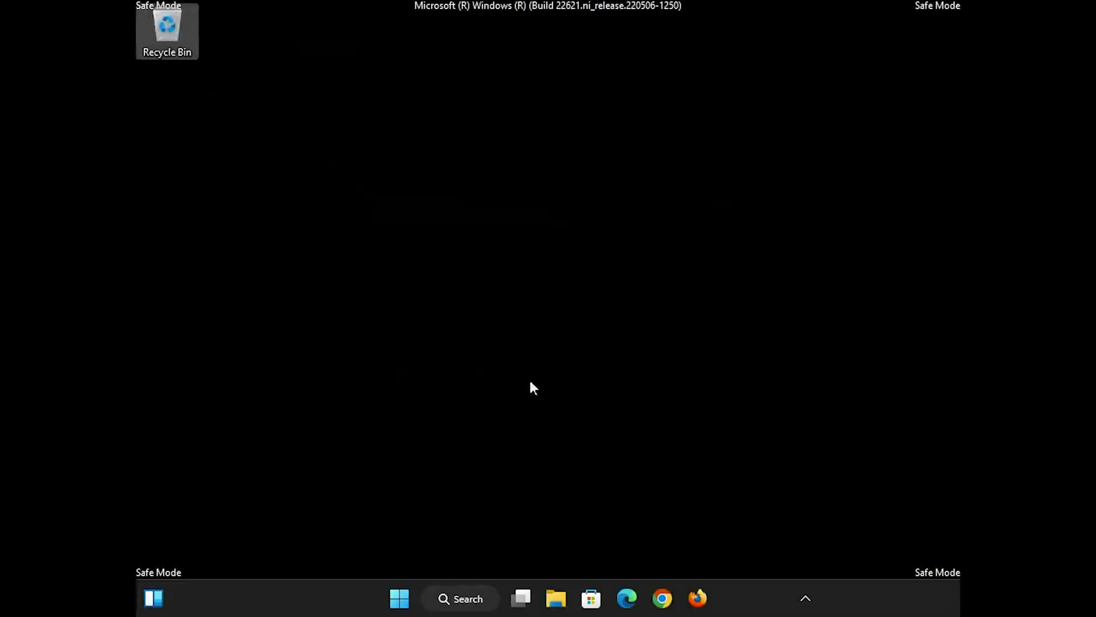
Step: Restart the PC to leave Safe Mode
click(400, 600)
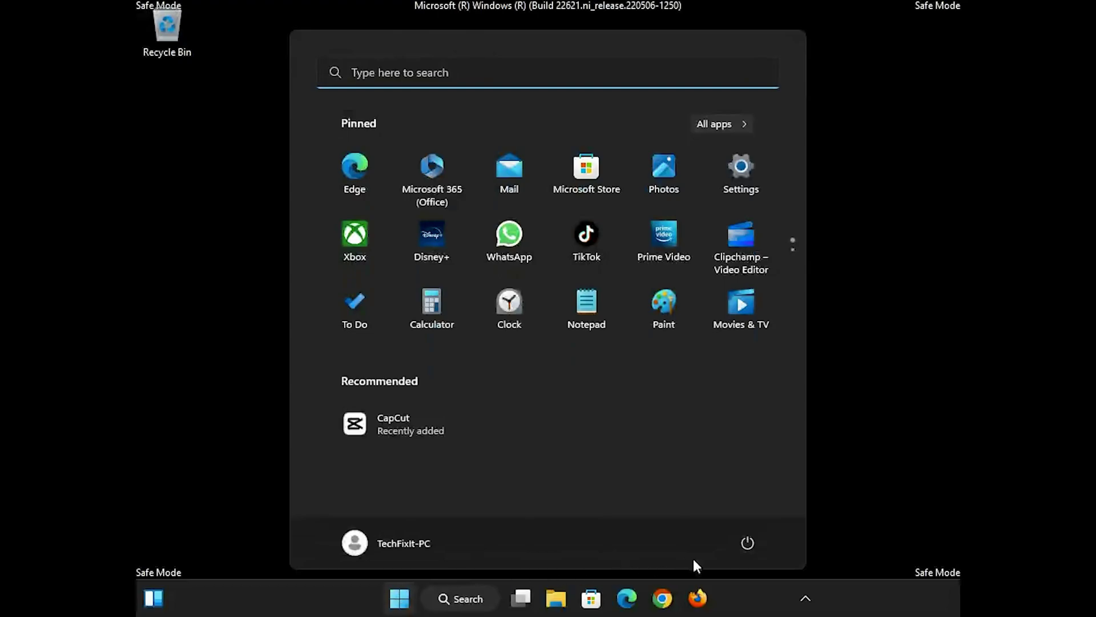
click(745, 544)
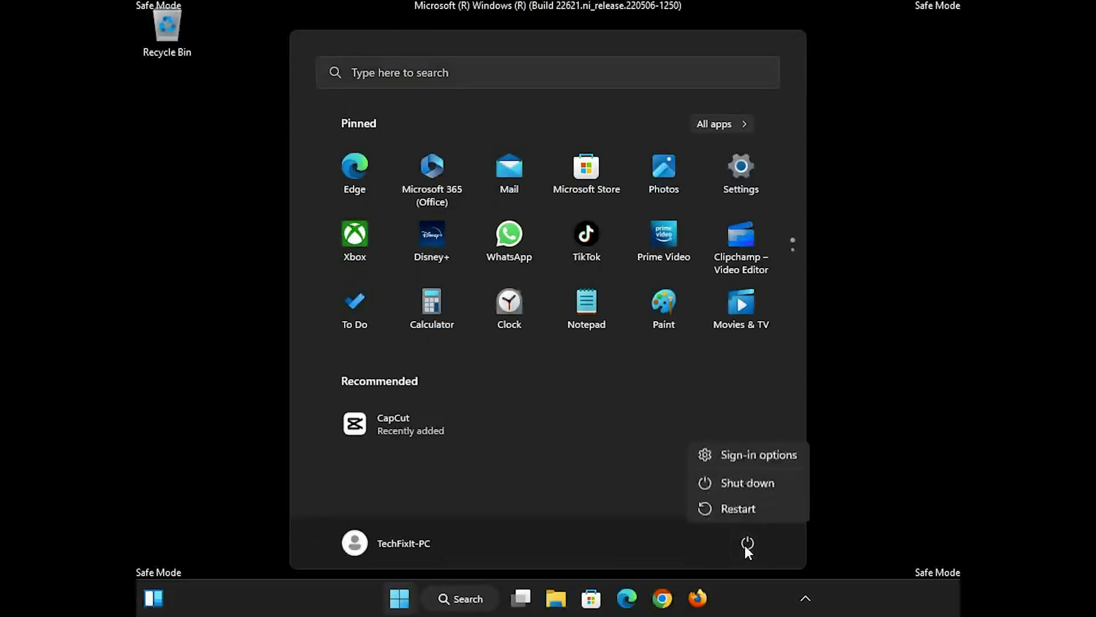
click(745, 511)
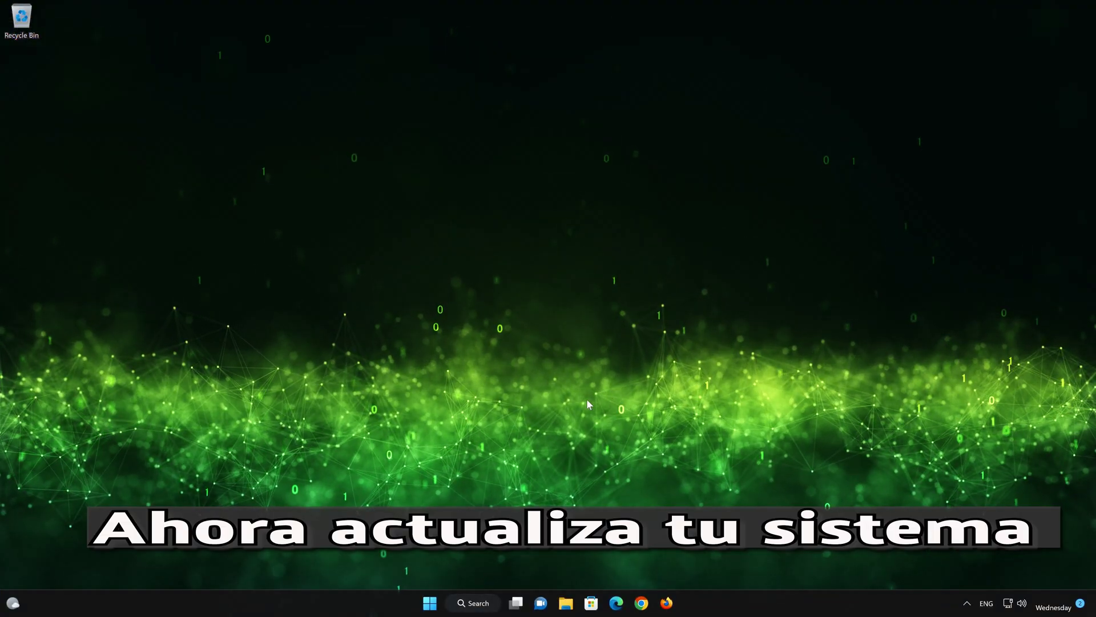
Step: Check for updates on the Windows Update page in Settings, and close Settings
click(430, 602)
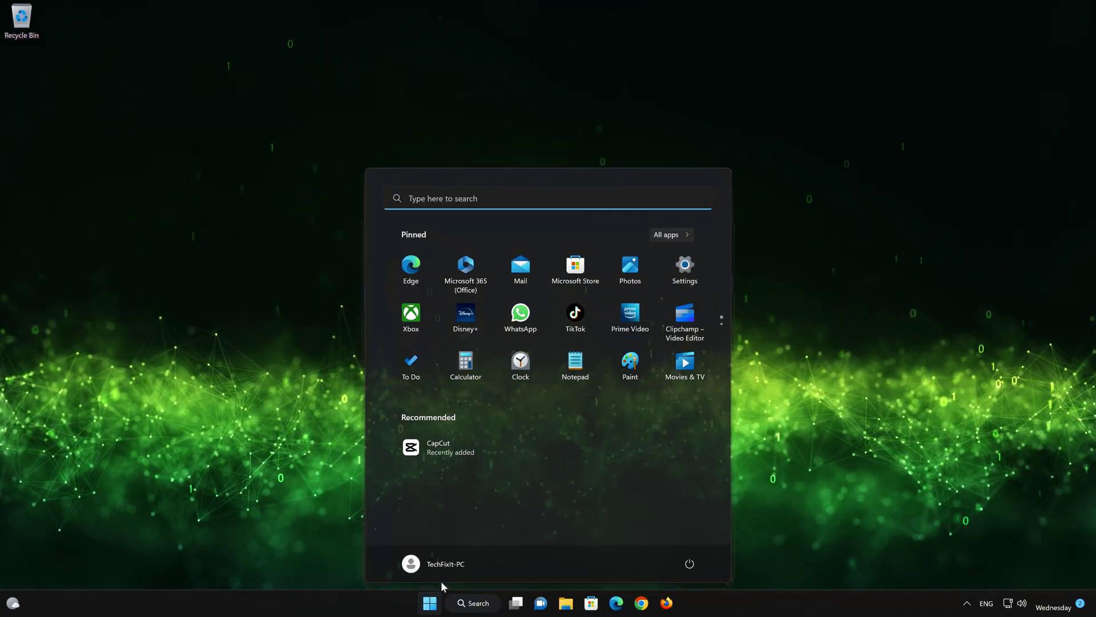
click(669, 270)
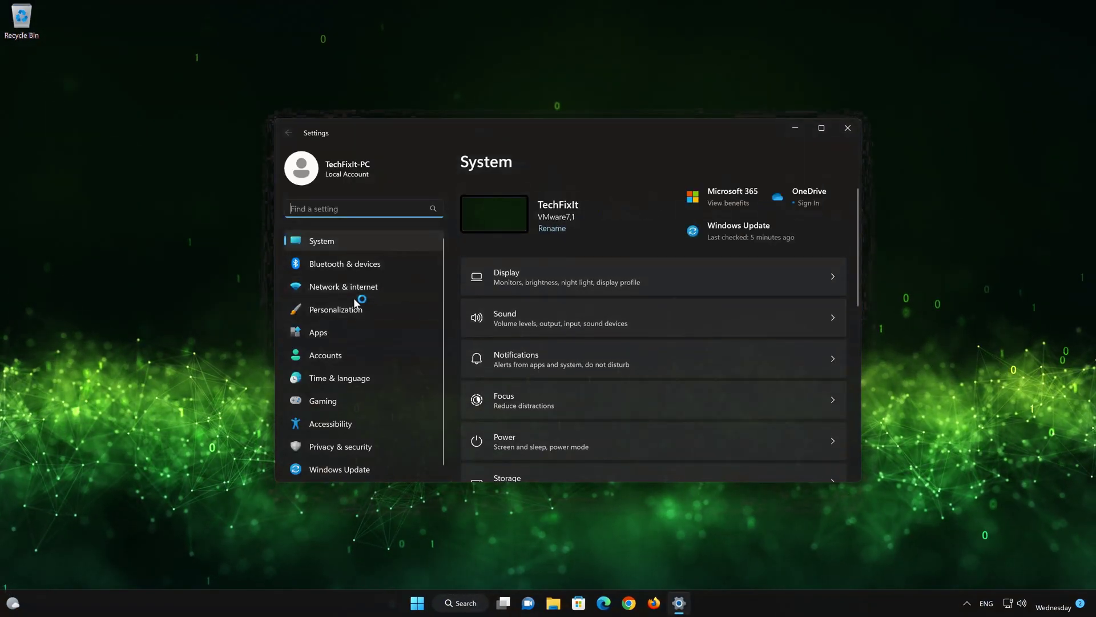
click(355, 470)
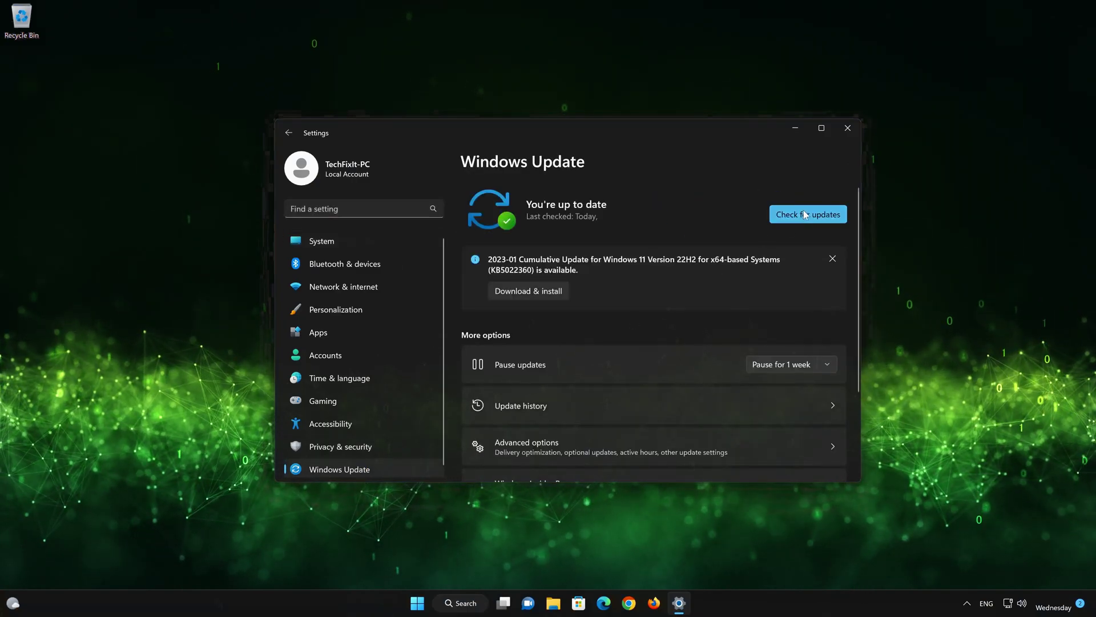
click(804, 211)
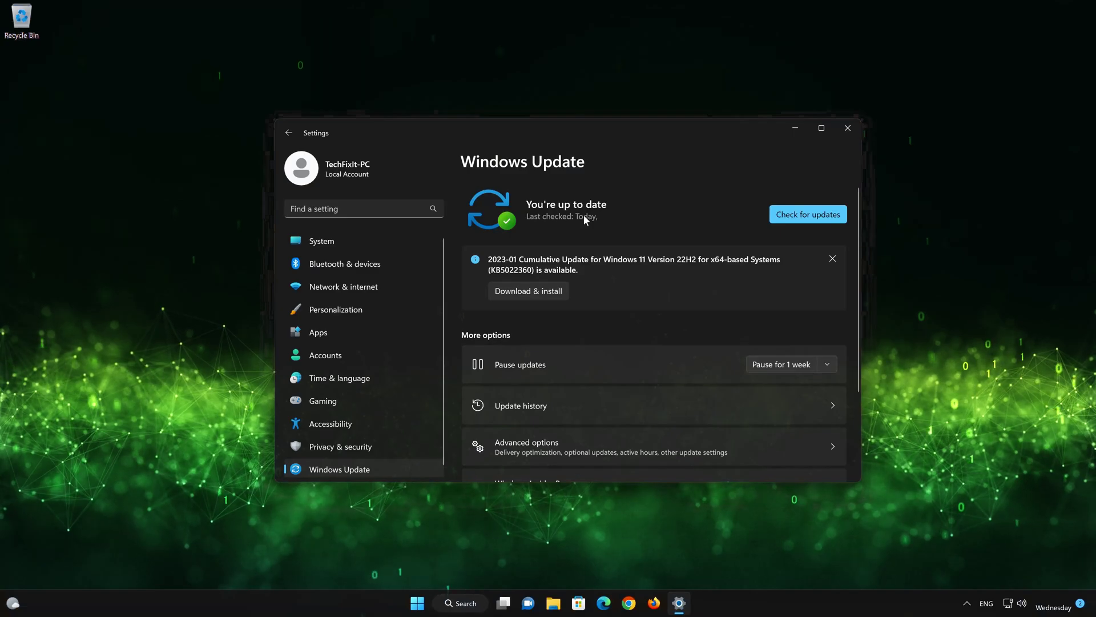
click(848, 129)
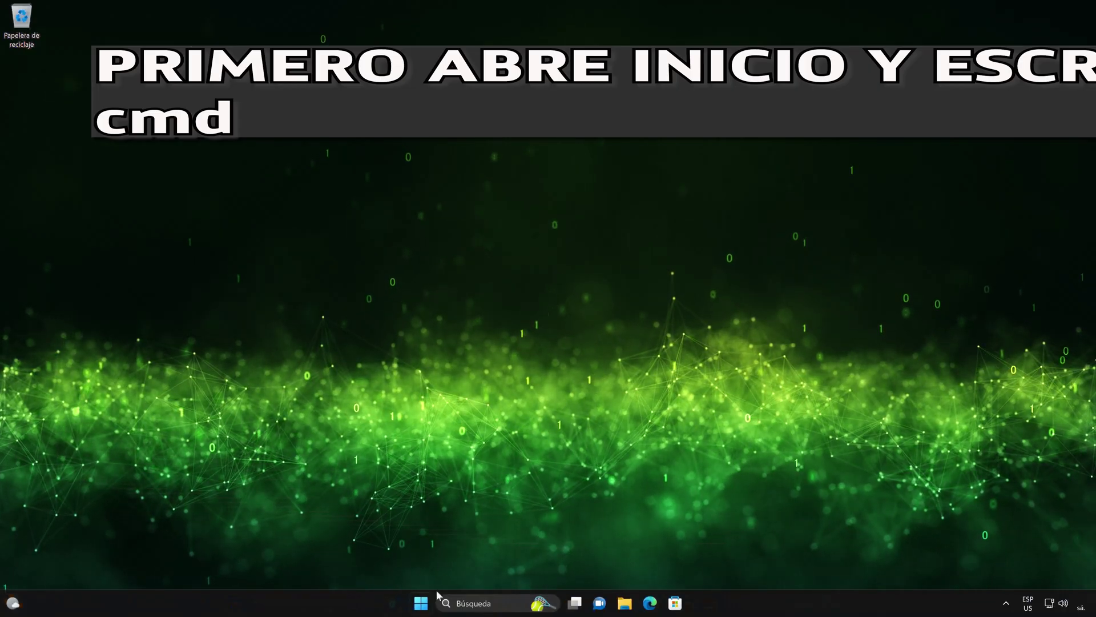
Step: Find the Command Prompt by searching for cmd, run it as administrator, and allow it to make changes
click(423, 604)
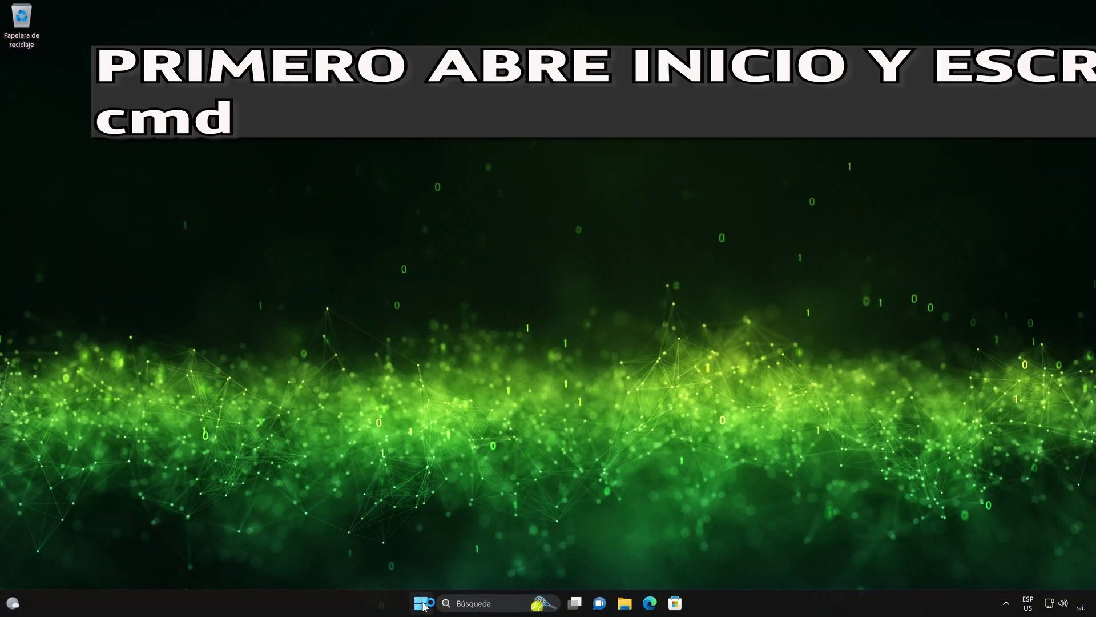
click(423, 604)
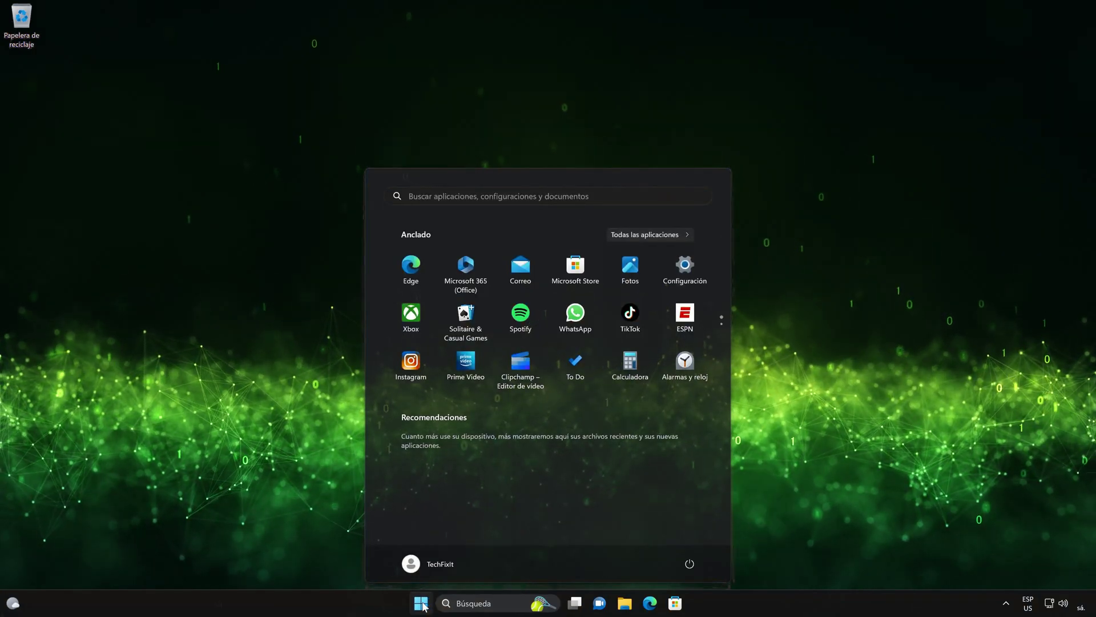
text(cmd)
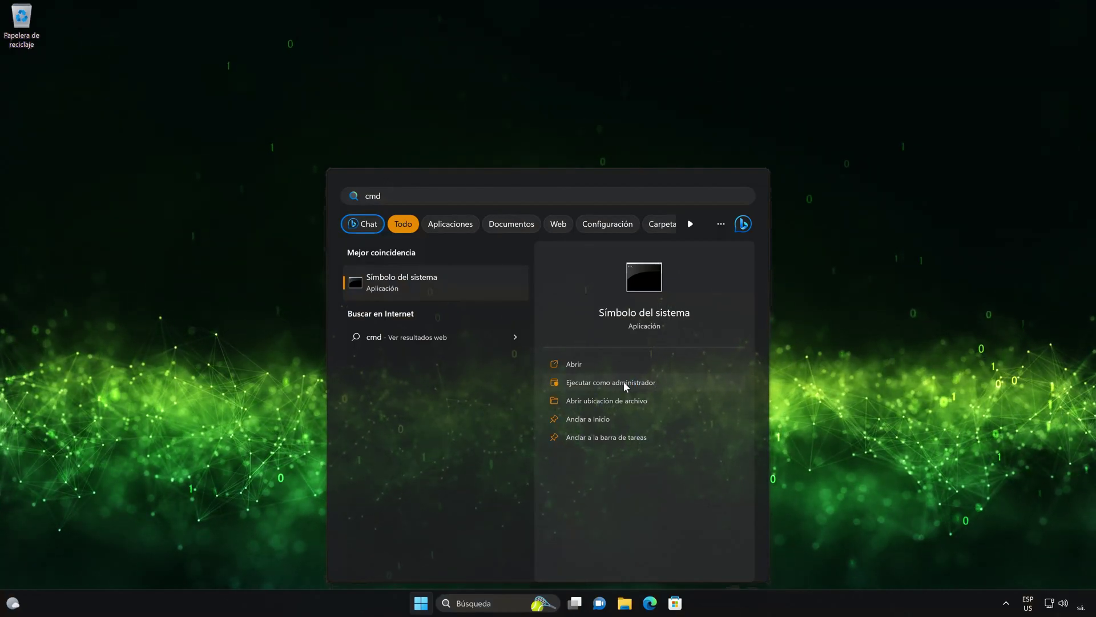
click(623, 381)
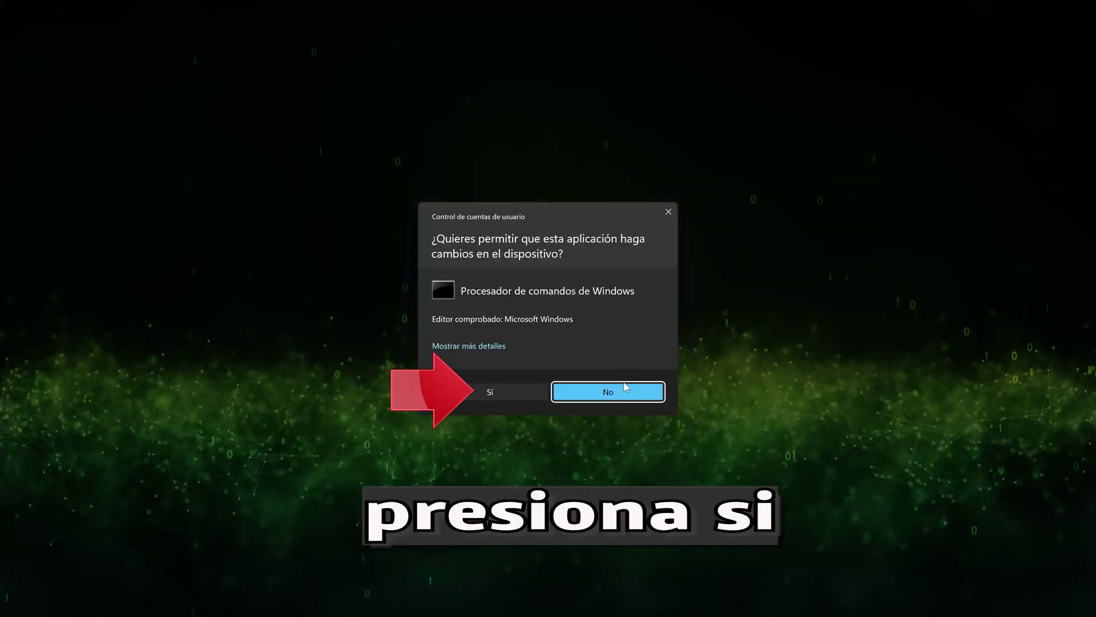
click(505, 394)
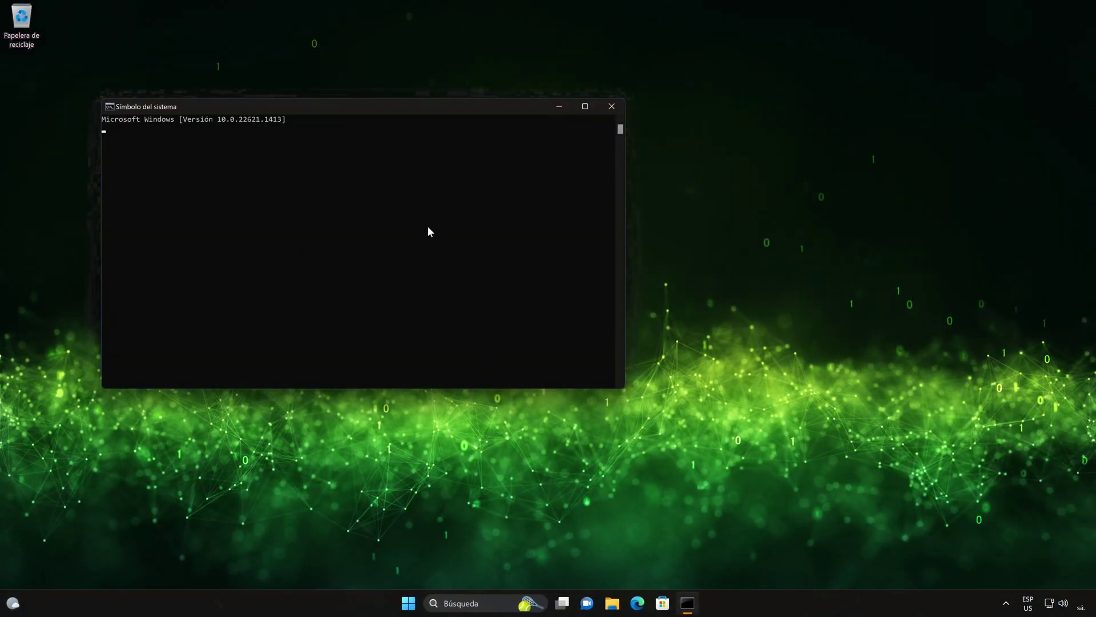
Step: Run the system file check with the command sfc /scannow in the administrator Command Prompt
drag(360, 109, 559, 151)
text(sfc)
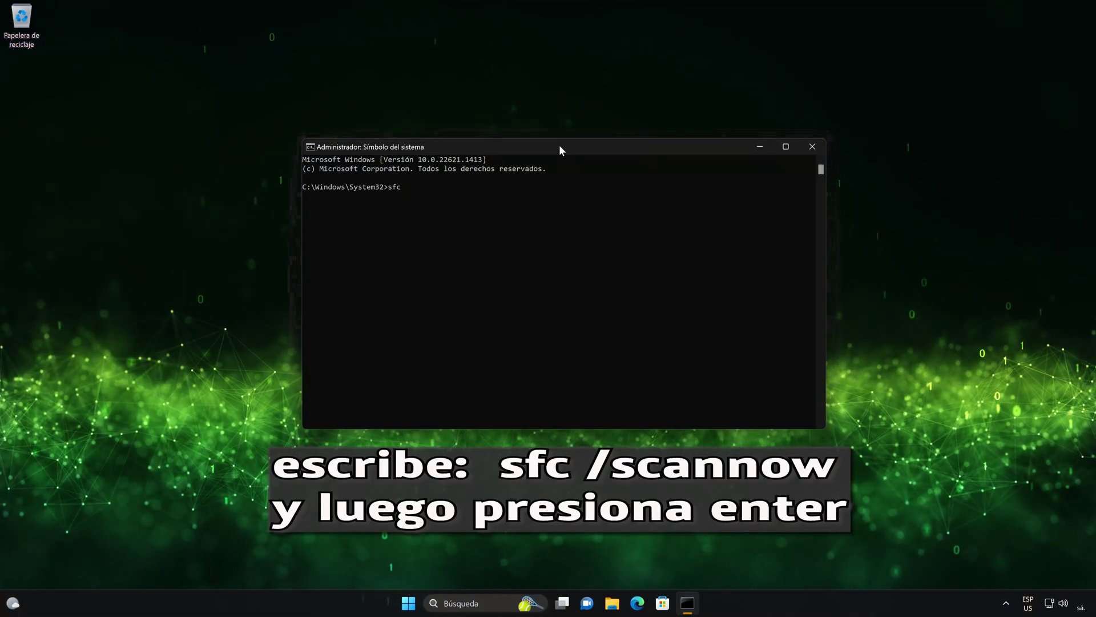
text( /s)
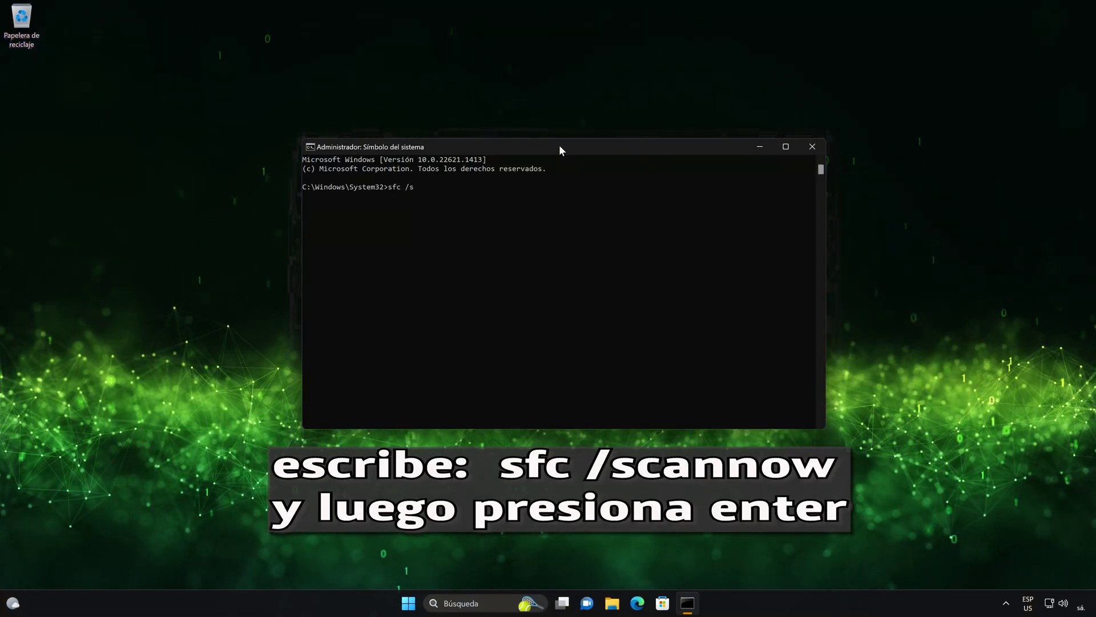
text(cannow)
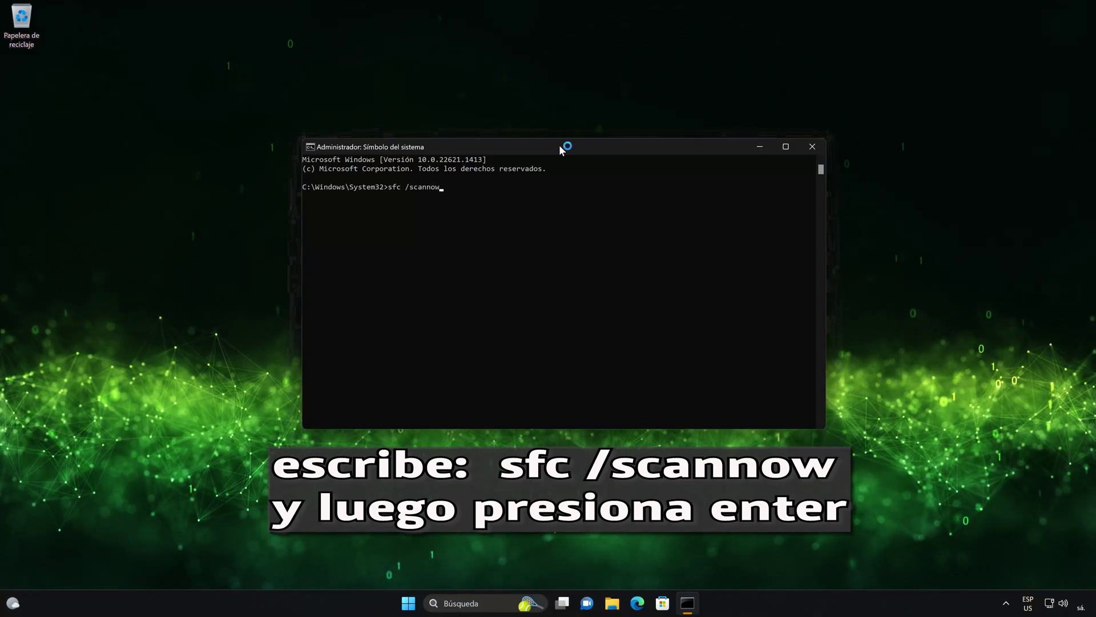
key(Return)
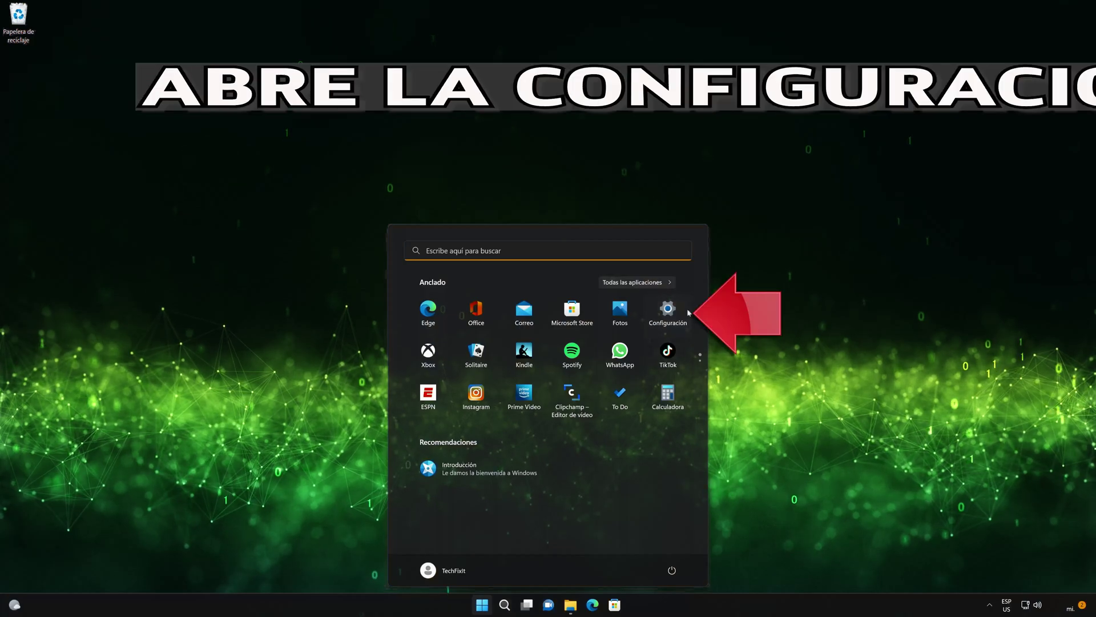
Step: Run the Windows Update troubleshooter from the other troubleshooters in the System settings
click(668, 311)
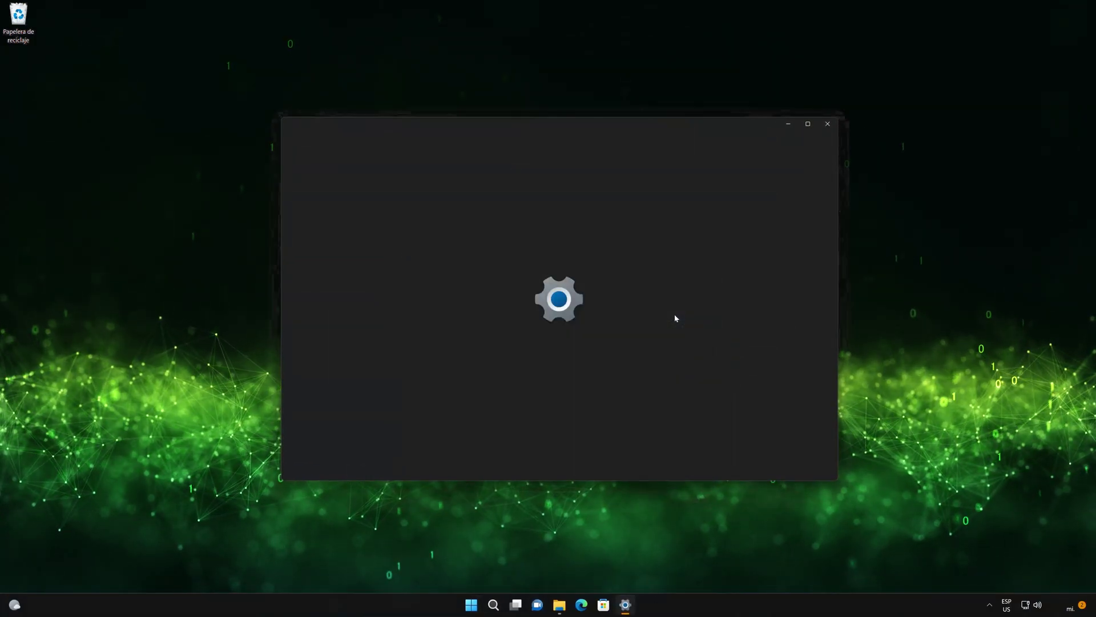
scroll(656, 329, down, 5)
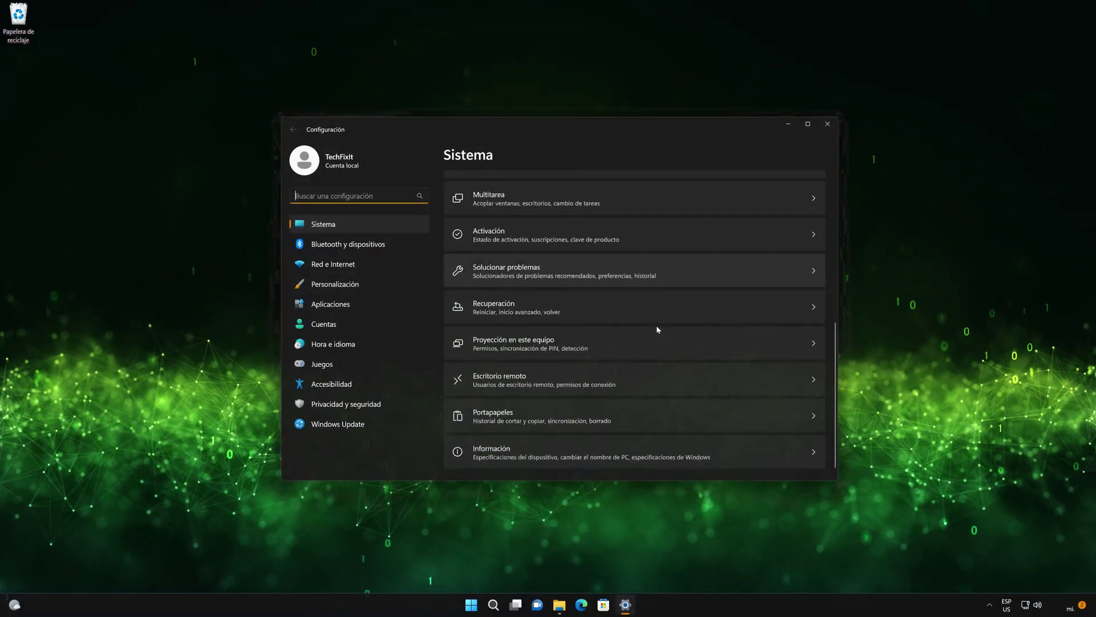
click(585, 265)
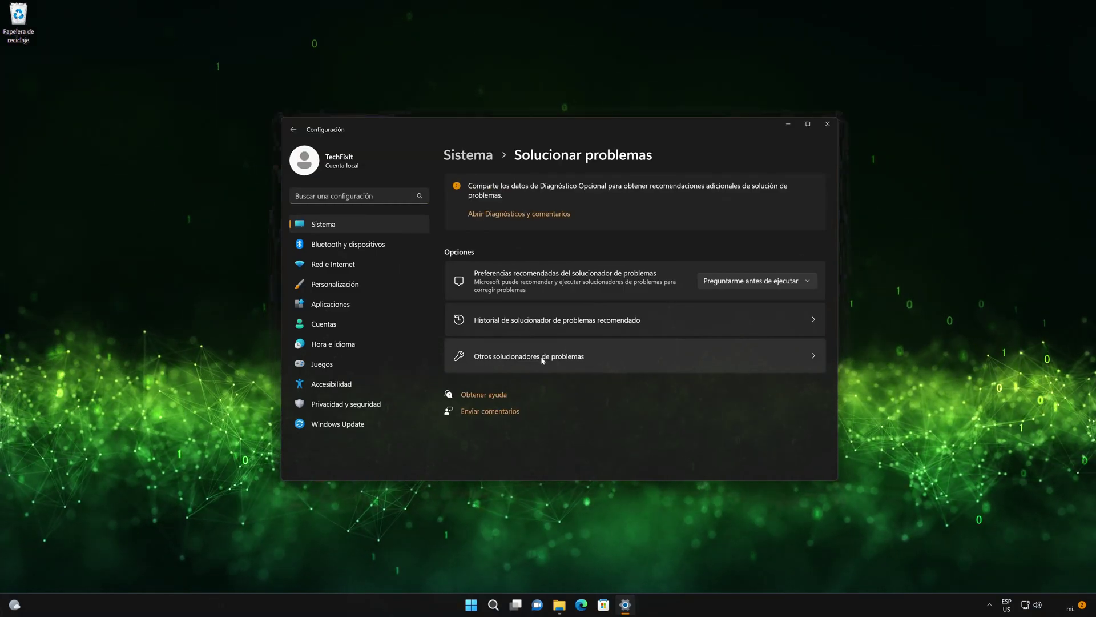
click(542, 359)
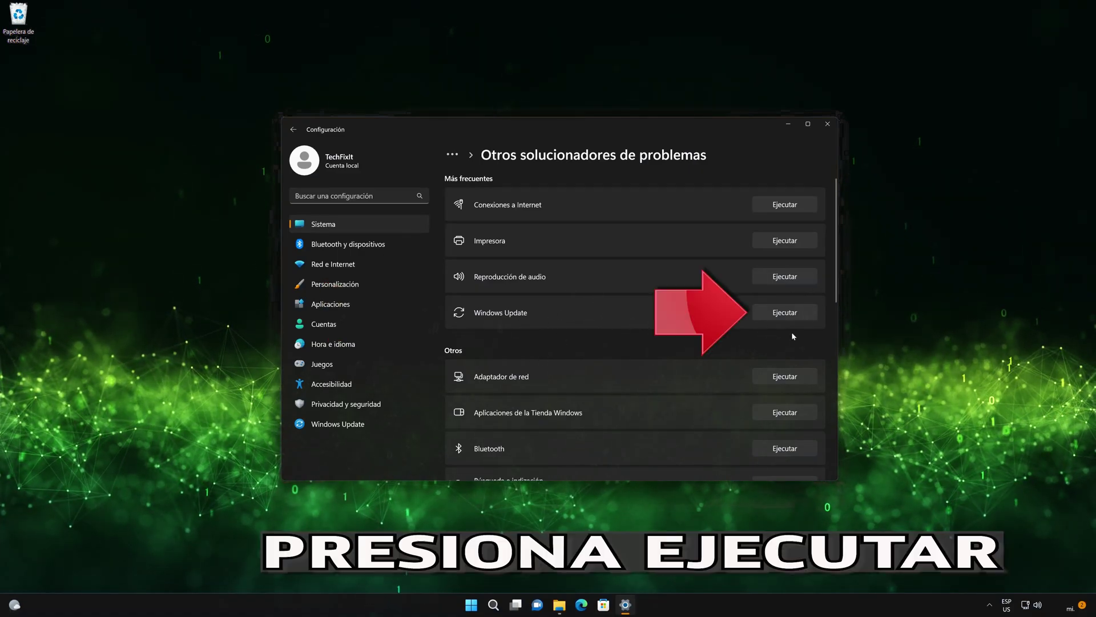
click(798, 314)
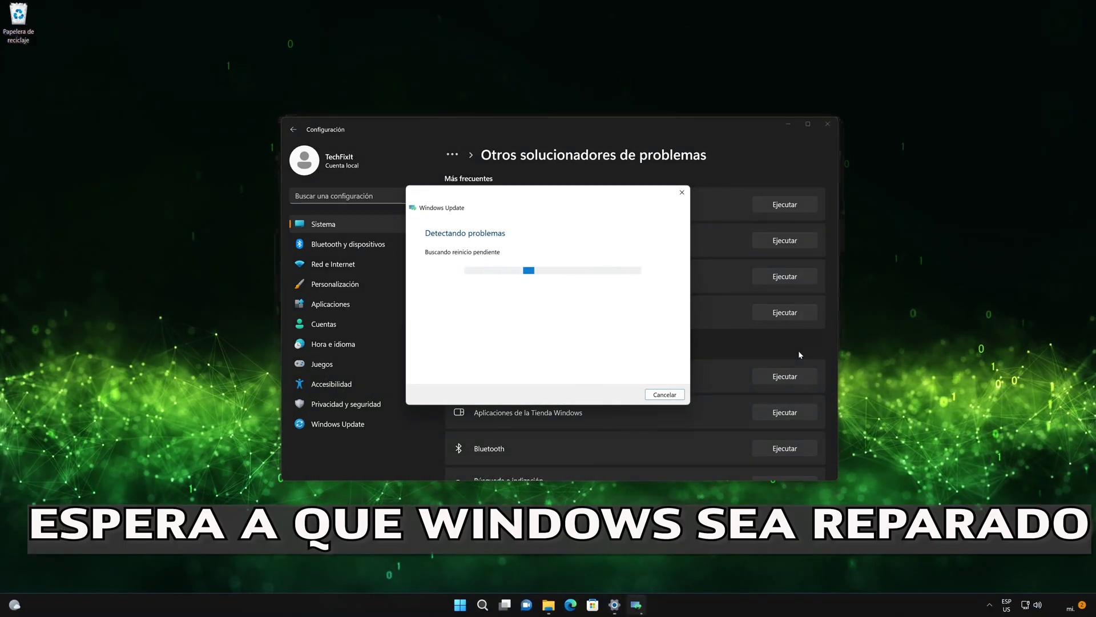
Step: Close Settings, answer Sí to whether the problem was solved, and close the Windows Update troubleshooter
click(823, 131)
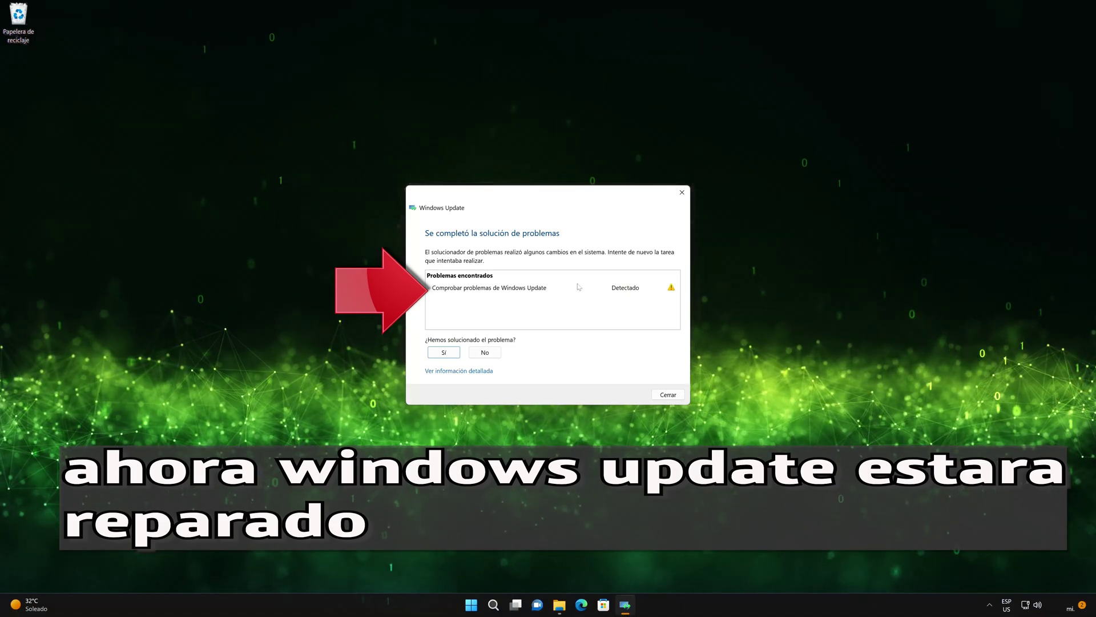
click(444, 352)
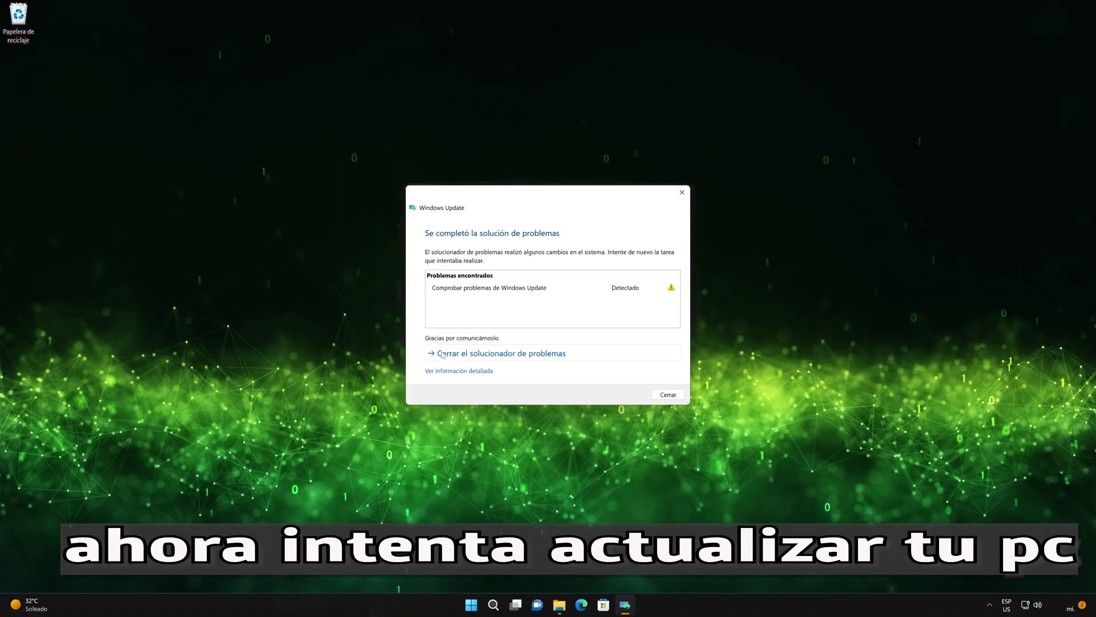
click(491, 352)
Step: Reopen Settings and check for updates on the Windows Update page
click(471, 604)
click(668, 313)
click(371, 430)
click(758, 203)
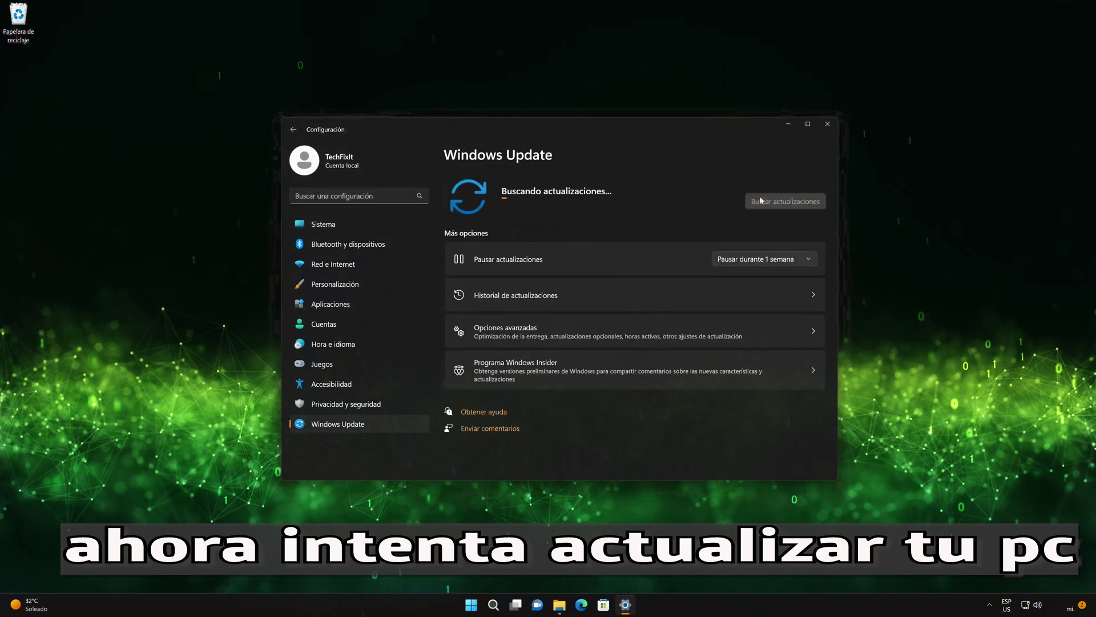